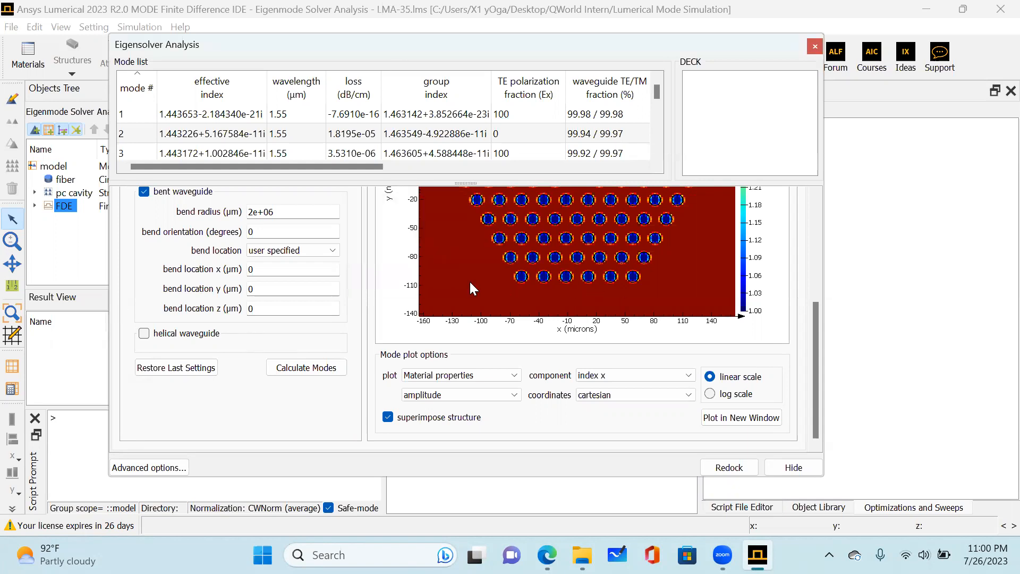
# Widen the Eigensolver Analysis window and view the field profiles of mode 10 and mode 1.
pyautogui.scroll(7, 718, 333)
pyautogui.scroll(-2, 621, 266)
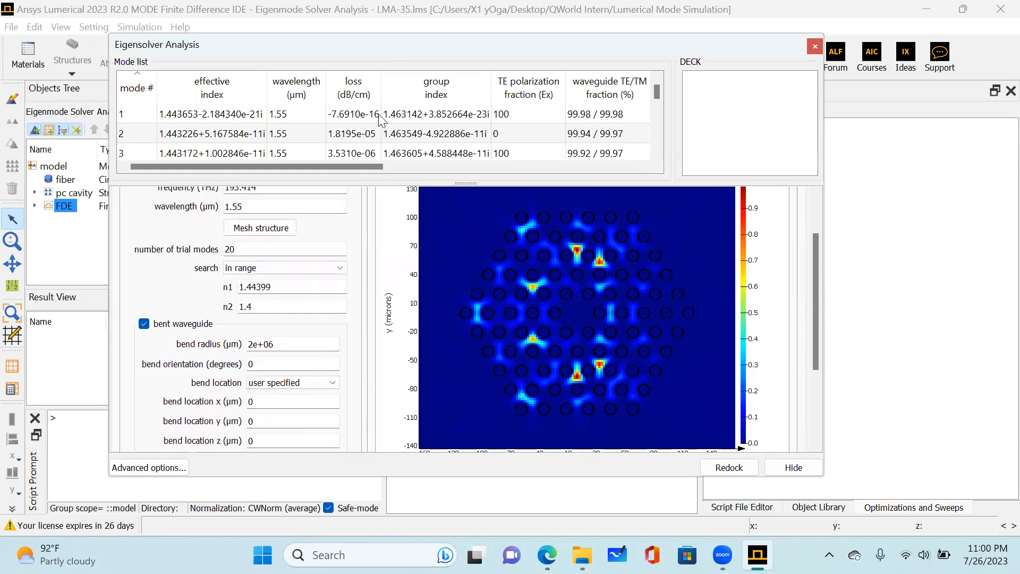
pyautogui.moveTo(823, 213); pyautogui.dragTo(935, 208)
pyautogui.scroll(-3, 525, 127)
pyautogui.scroll(-1, 525, 130)
pyautogui.scroll(1, 263, 136)
pyautogui.click(234, 136)
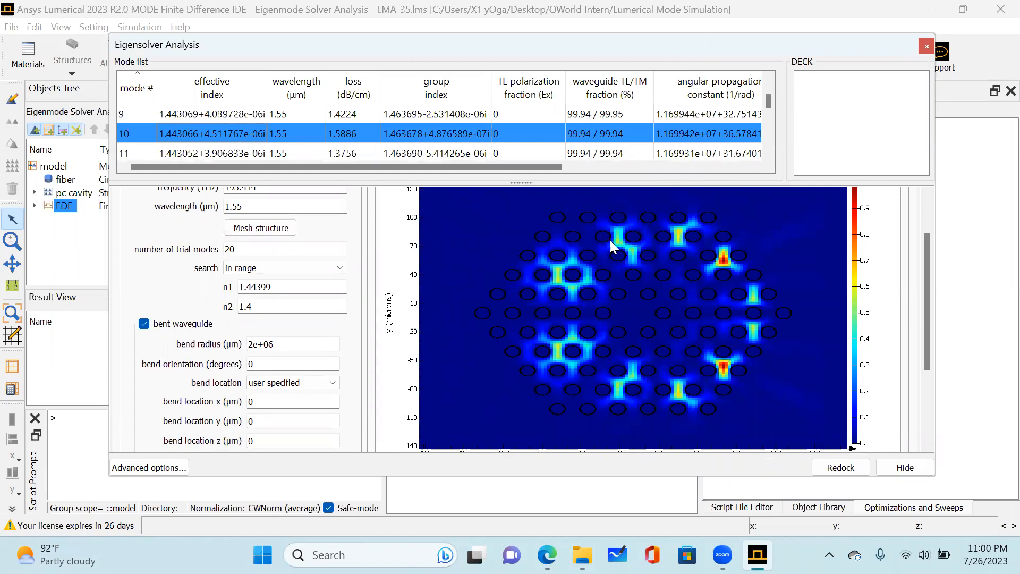
pyautogui.scroll(3, 254, 128)
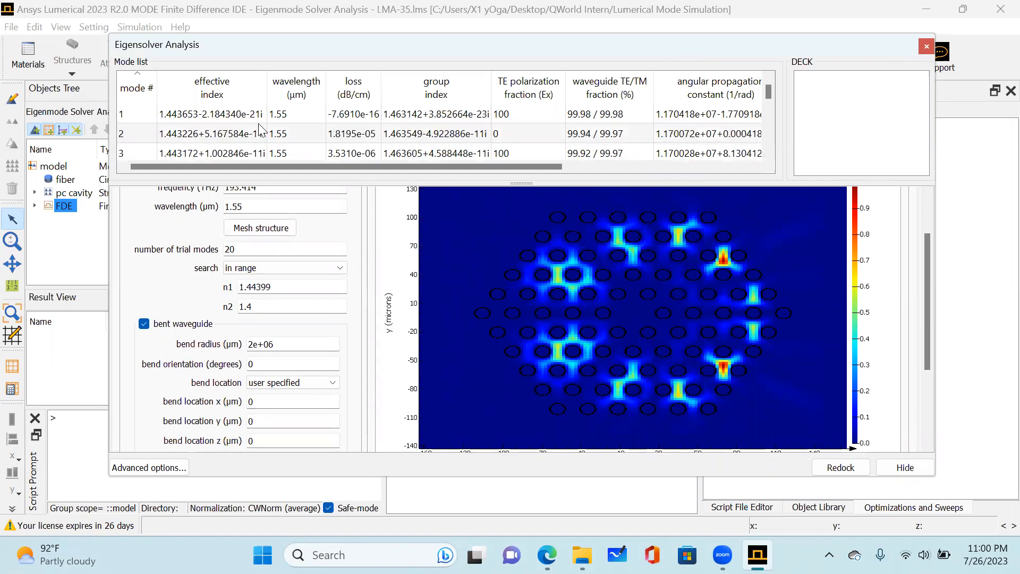
pyautogui.click(239, 115)
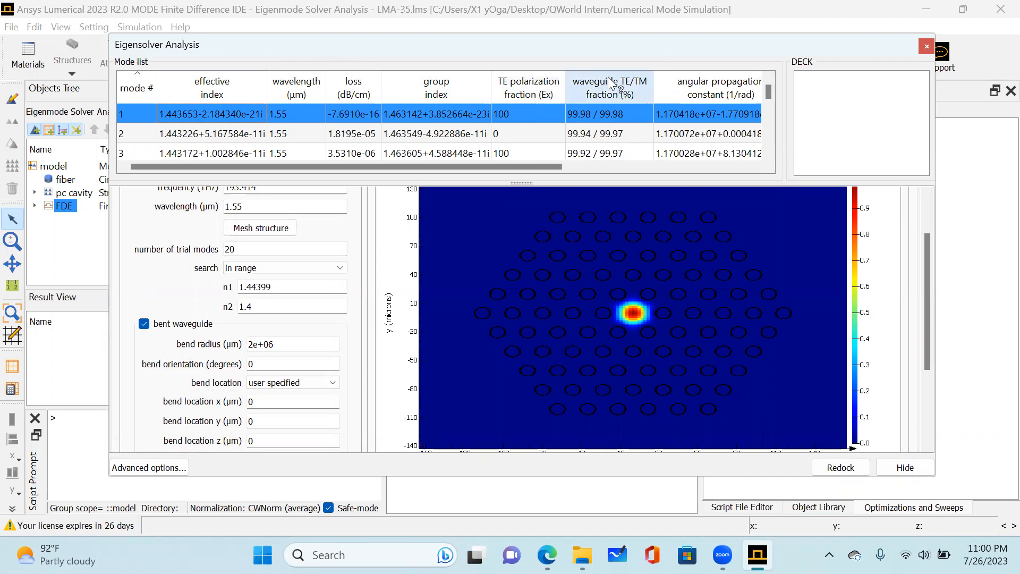
# Widen the Eigensolver Analysis window in both directions and examine mode 1's values across the mode list, including its effective area.
pyautogui.moveTo(481, 167); pyautogui.dragTo(693, 159)
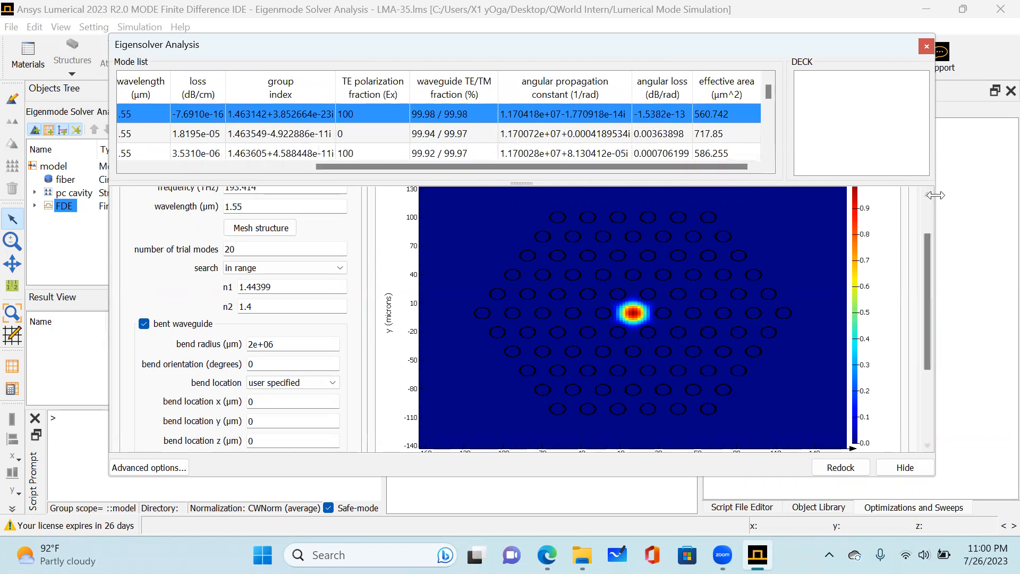
pyautogui.moveTo(936, 195); pyautogui.dragTo(992, 195)
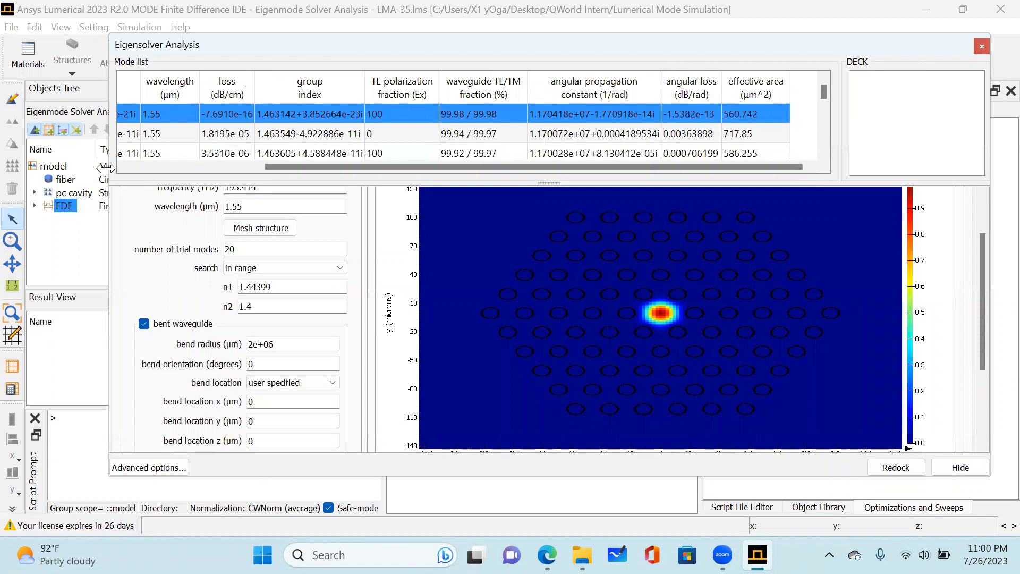
pyautogui.moveTo(106, 168); pyautogui.dragTo(39, 168)
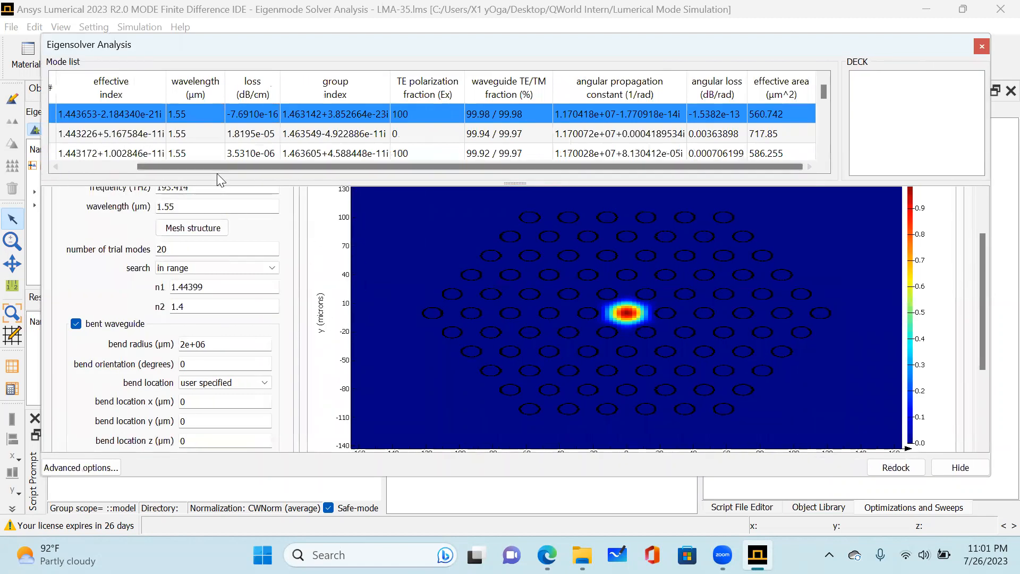
pyautogui.moveTo(180, 167); pyautogui.dragTo(116, 154)
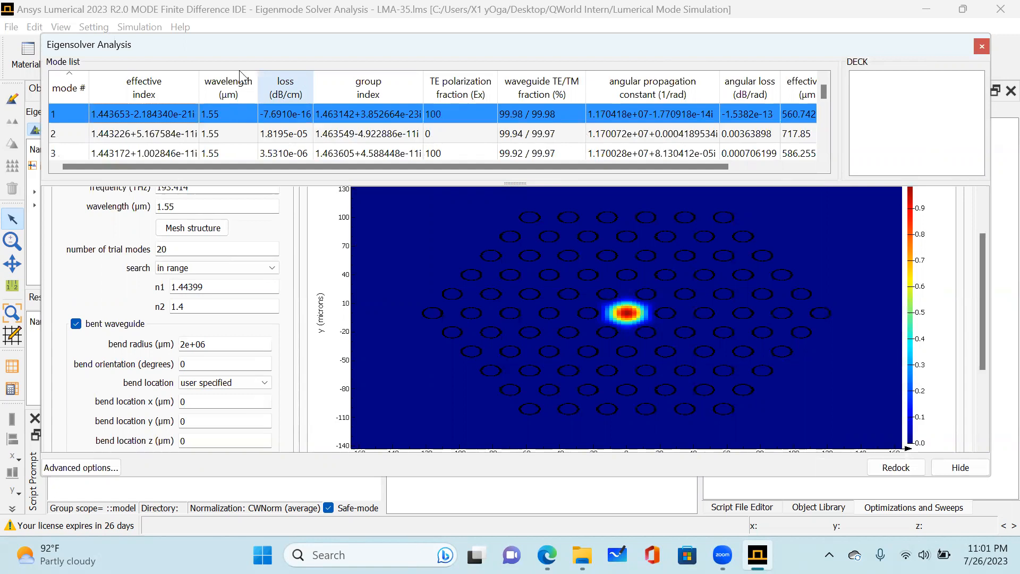
# Compare the field profiles of modes 2 and 3 with that of mode 1.
pyautogui.click(130, 130)
pyautogui.click(151, 154)
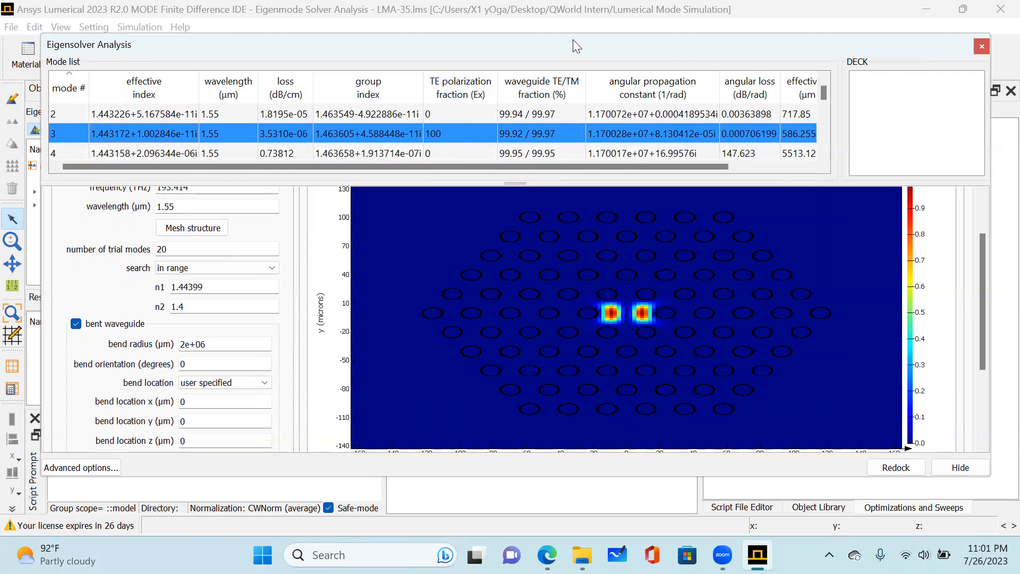
pyautogui.scroll(1, 427, 135)
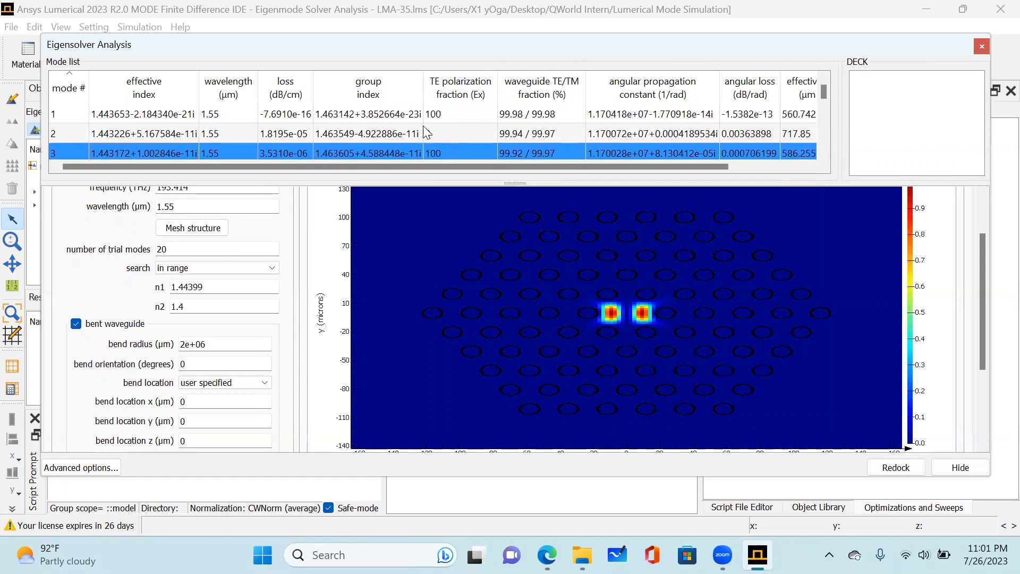
pyautogui.click(435, 134)
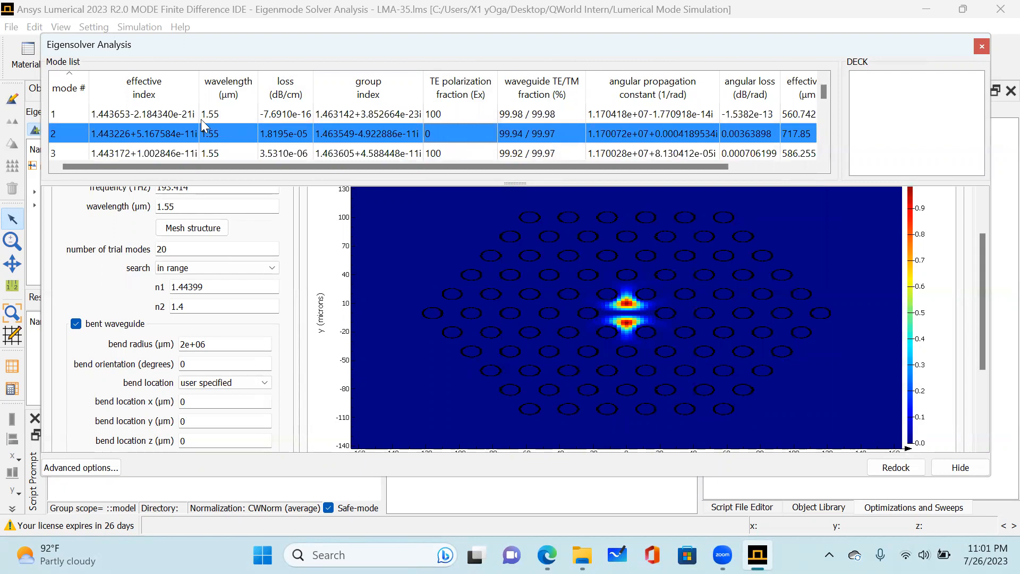
pyautogui.click(122, 115)
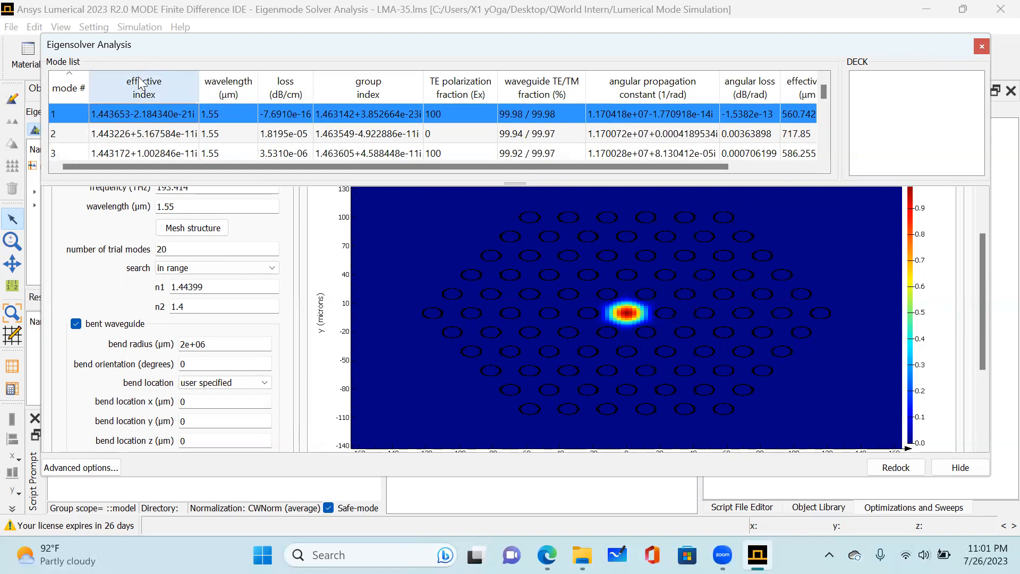
# Set the mode search to near n, disable the use of max index, and set n to 1.4436.
pyautogui.click(192, 270)
pyautogui.click(180, 280)
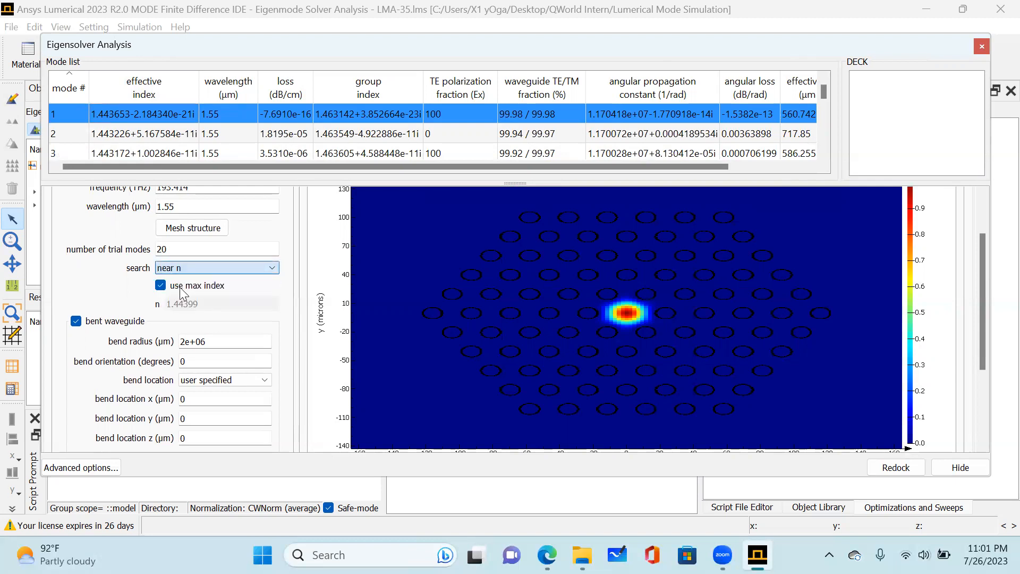
pyautogui.click(160, 285)
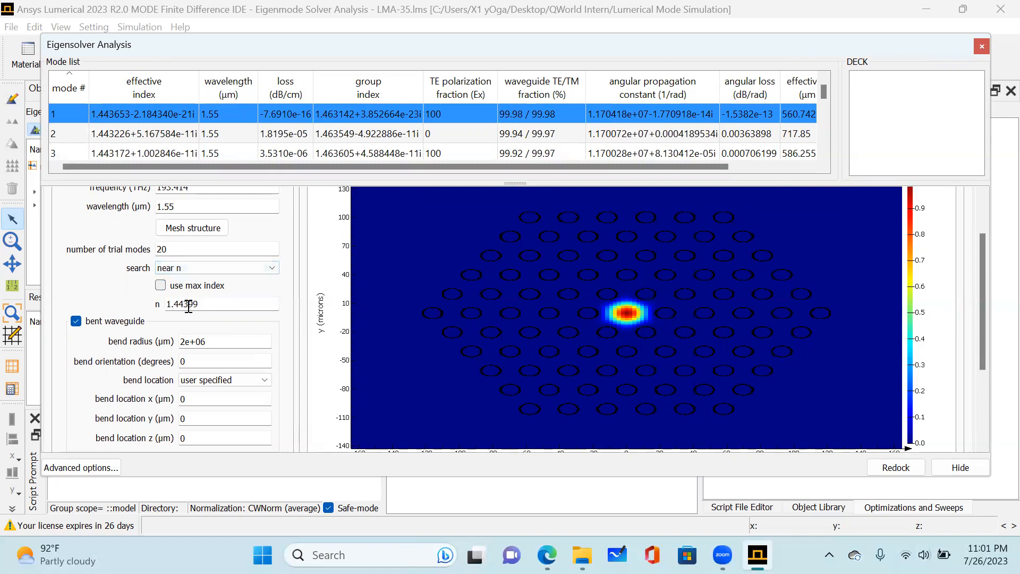
pyautogui.moveTo(193, 304)
pyautogui.mouseDown()
pyautogui.moveTo(216, 305)
pyautogui.moveTo(189, 308)
pyautogui.mouseUp()
pyautogui.write('6')
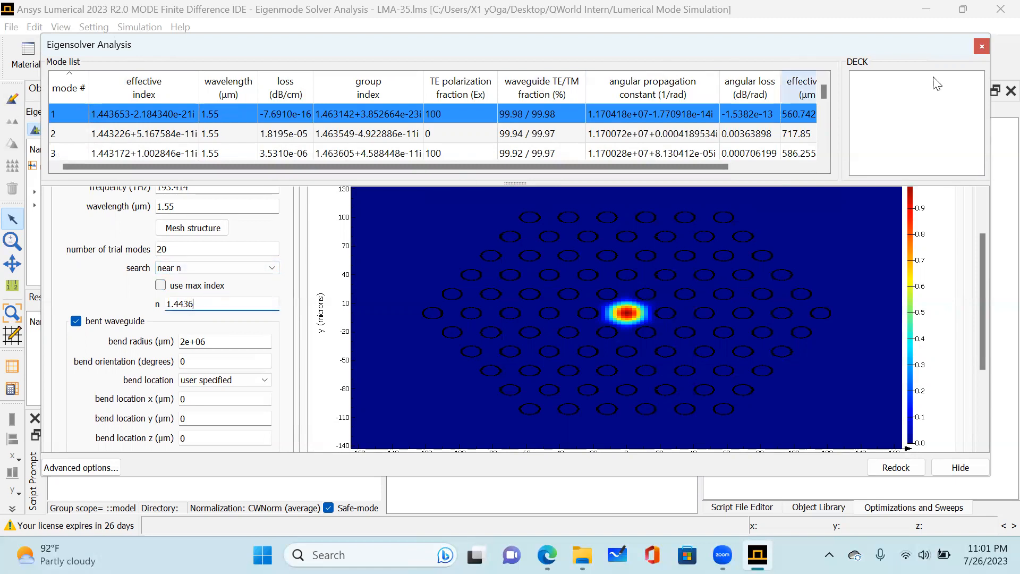
# Return to layout mode and confirm the FDE solver's mesh settings with 120 mesh cells in x and y.
pyautogui.doubleClick(912, 46)
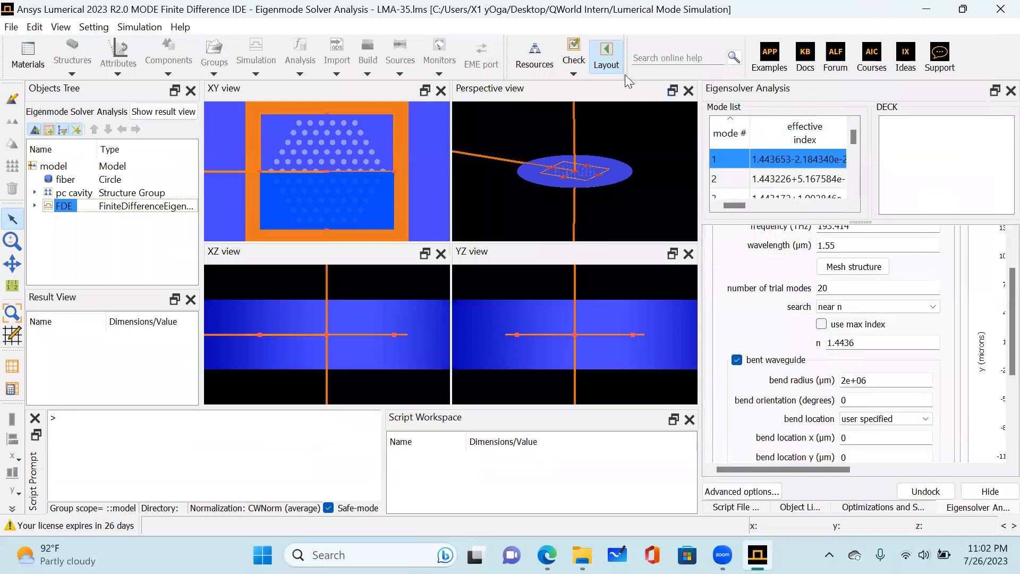
pyautogui.click(607, 55)
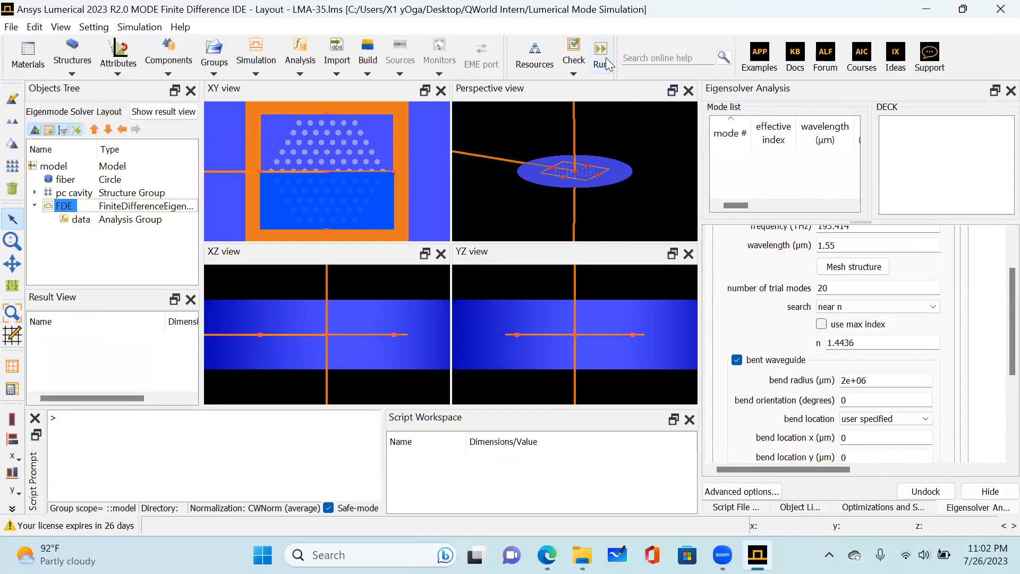
pyautogui.rightClick(60, 209)
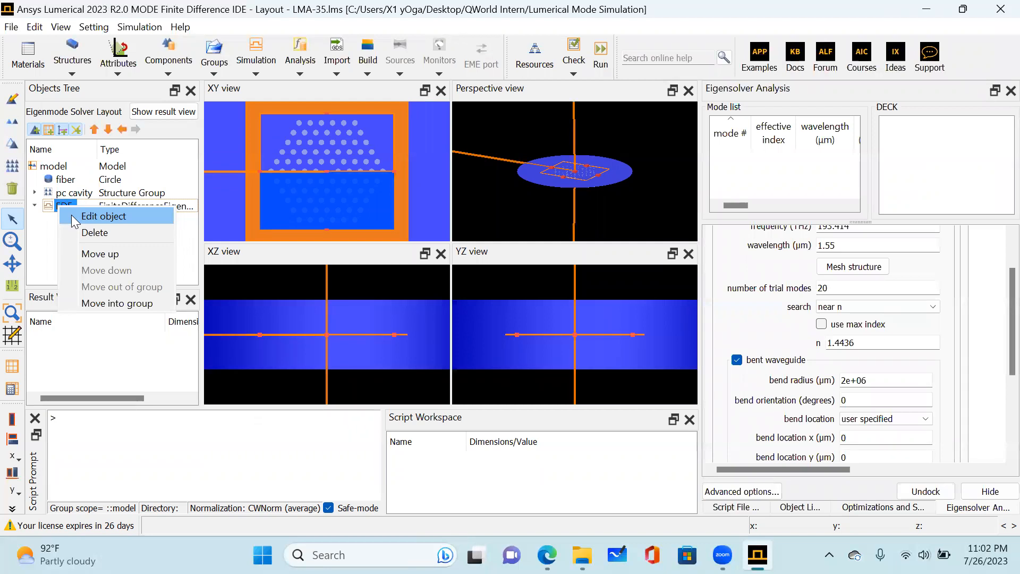
pyautogui.click(72, 217)
pyautogui.click(402, 169)
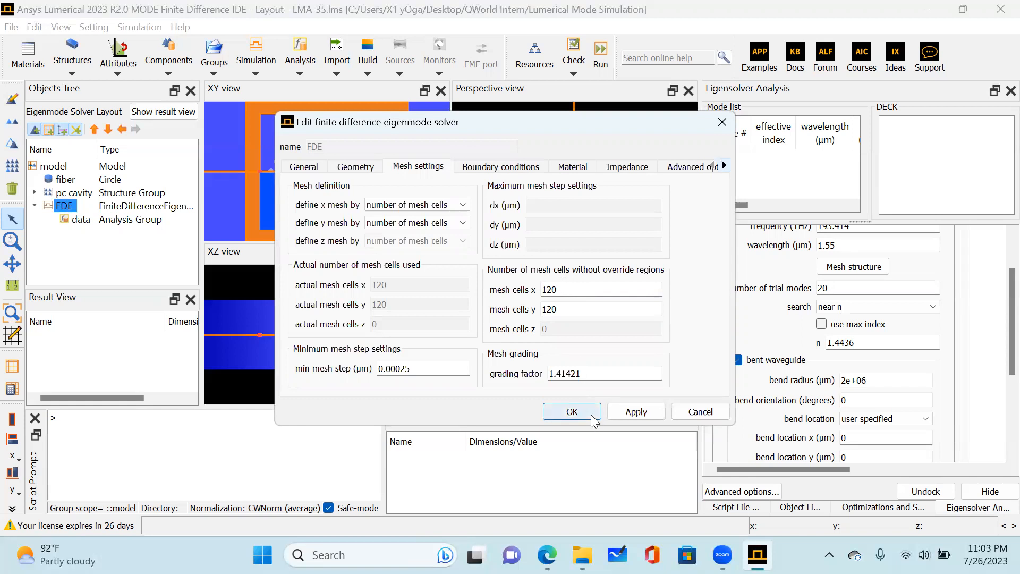
pyautogui.click(573, 415)
pyautogui.click(573, 416)
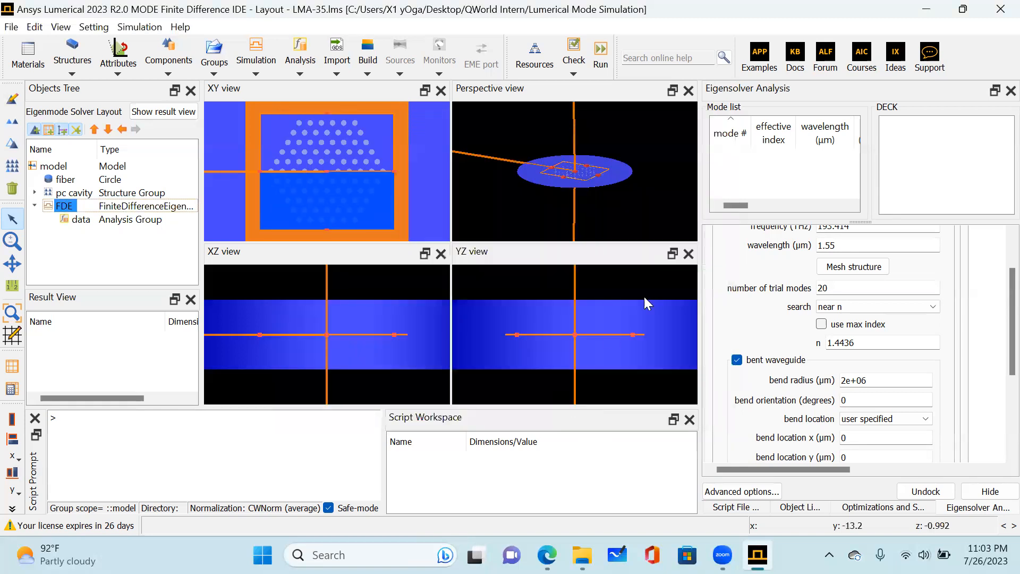
# Undock the Eigensolver Analysis window and mesh the fiber structure to view its material index profile.
pyautogui.doubleClick(803, 86)
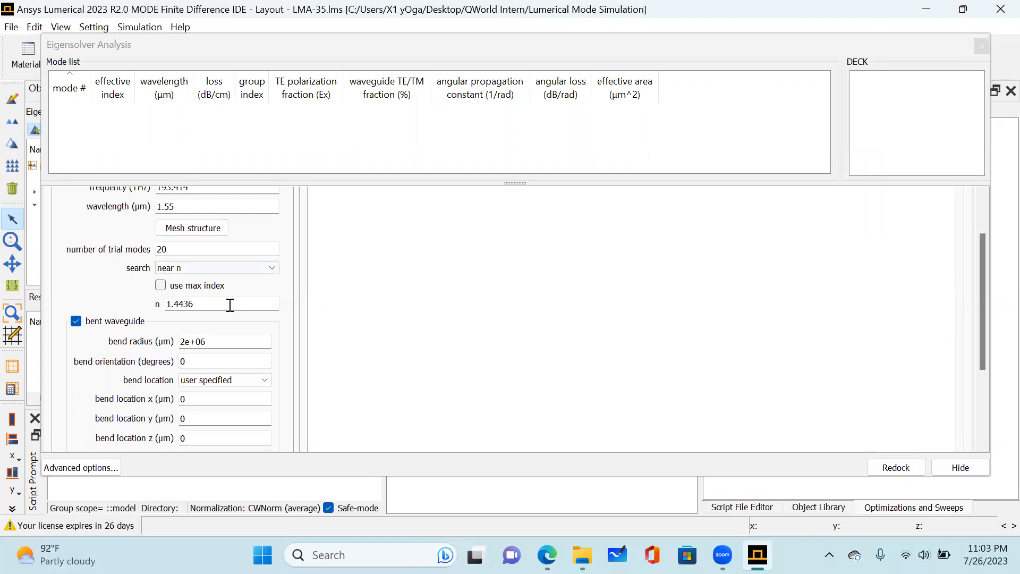
pyautogui.scroll(2, 217, 296)
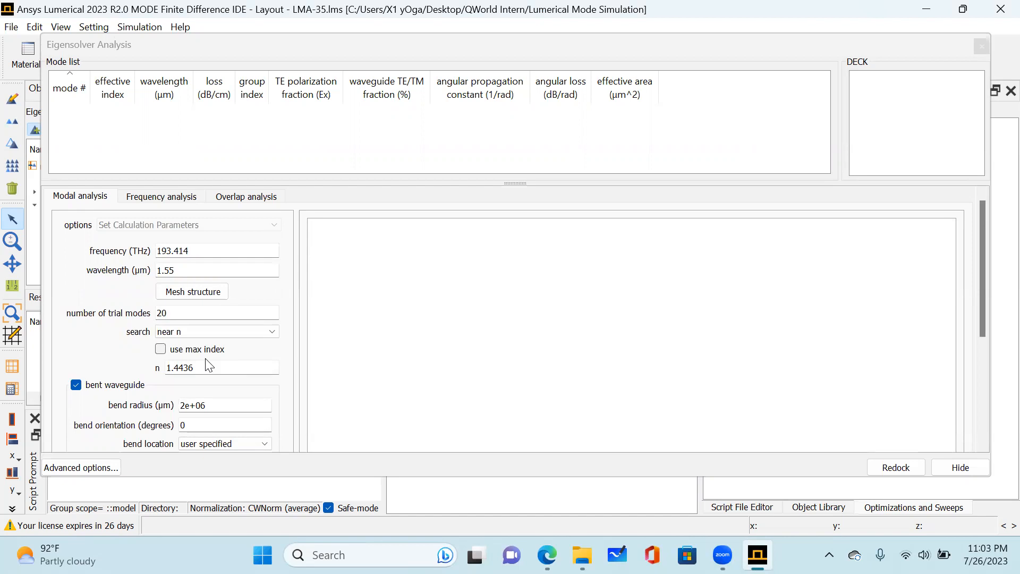
pyautogui.click(196, 294)
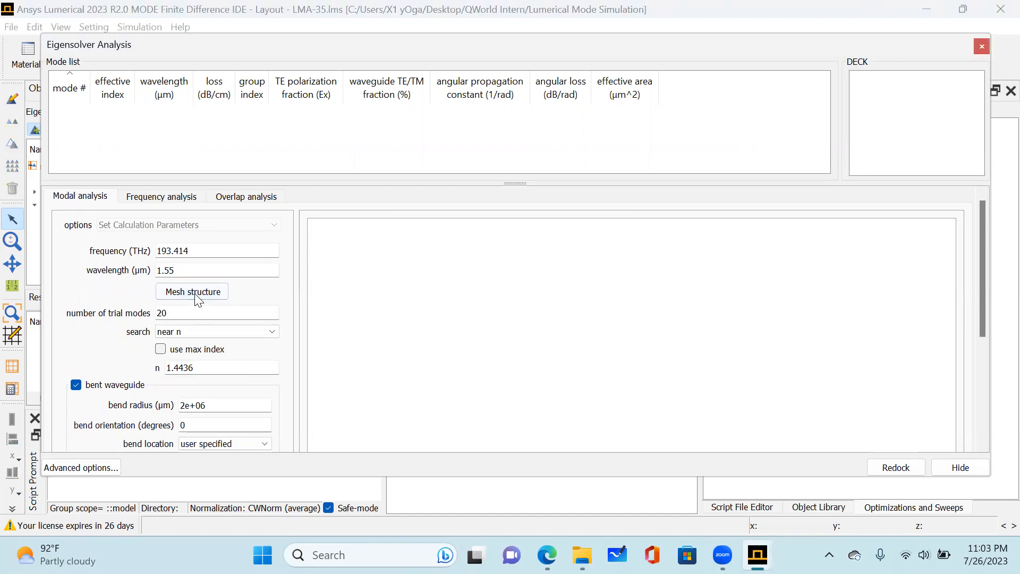
pyautogui.scroll(-2, 269, 292)
pyautogui.scroll(-3, 270, 292)
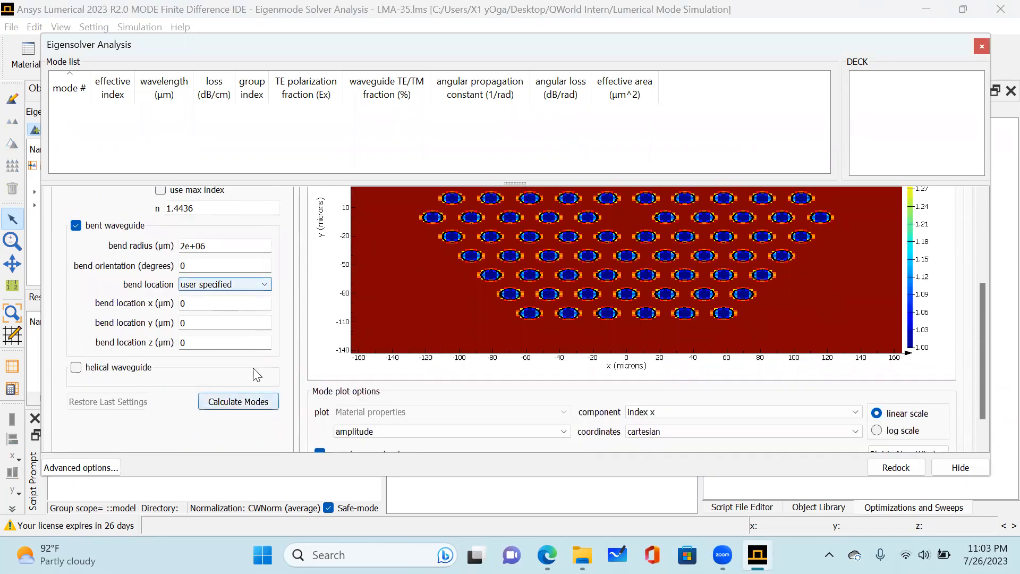
pyautogui.scroll(5, 257, 371)
pyautogui.scroll(-4, 258, 308)
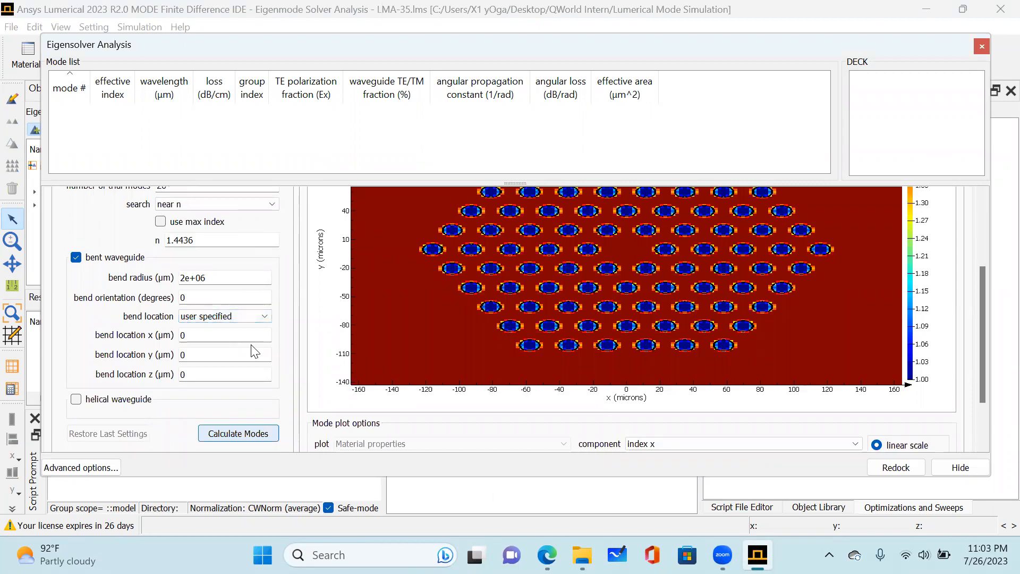
# Calculate the modes near n = 1.4436 and open the frequency analysis settings.
pyautogui.click(241, 435)
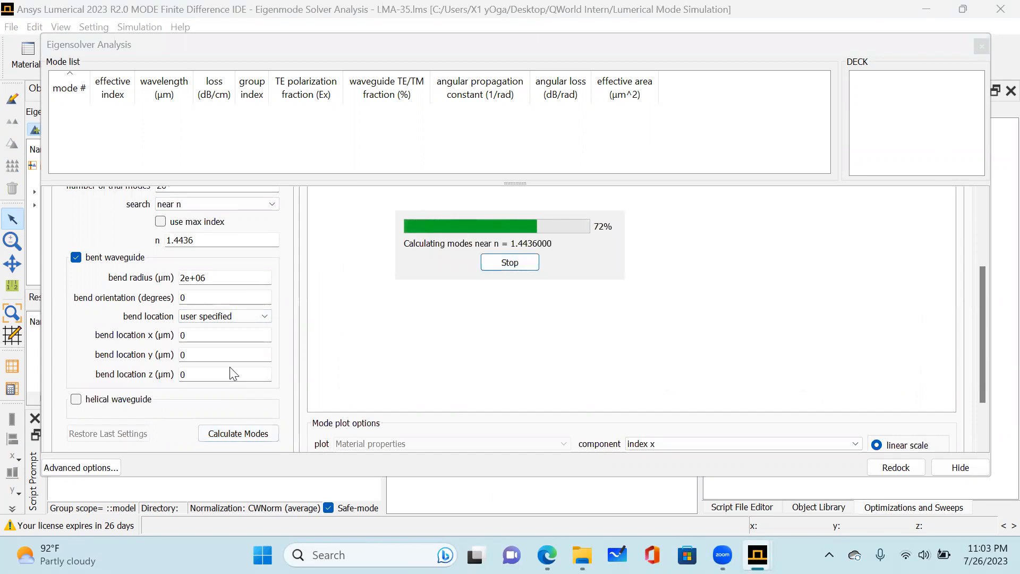
pyautogui.scroll(4, 189, 329)
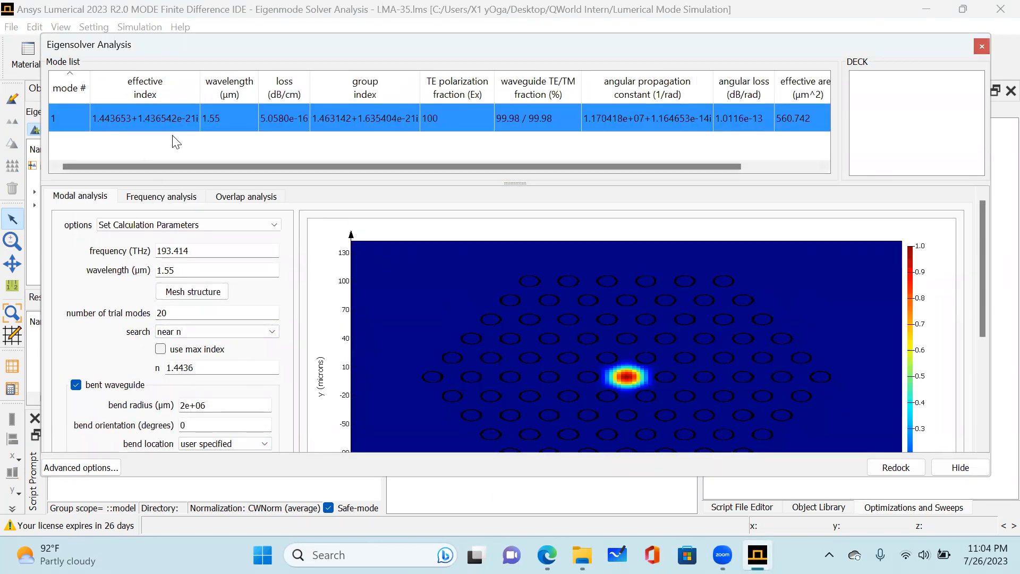
pyautogui.click(160, 202)
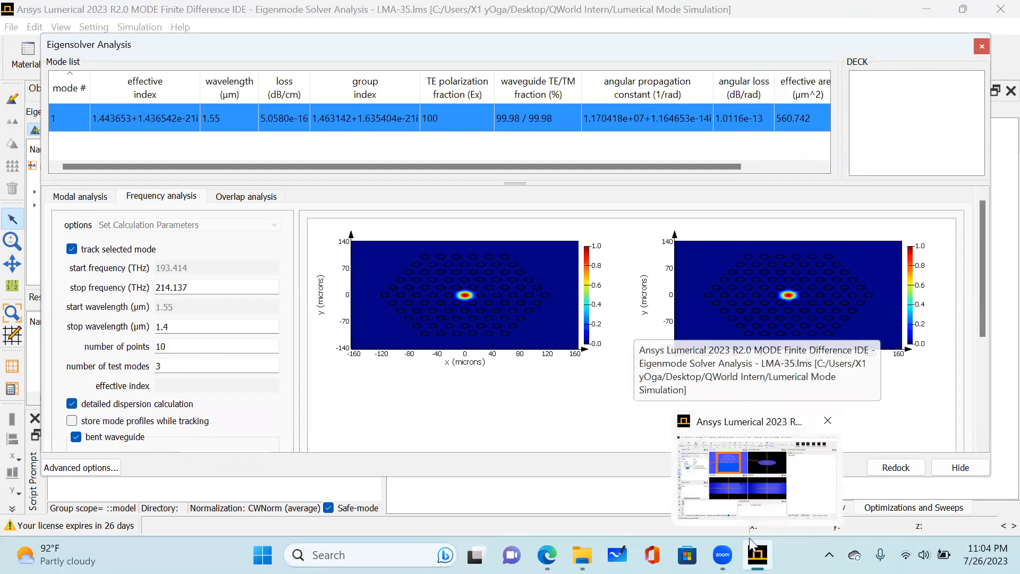
# Switch to the photonic crystal fiber article in Microsoft Edge and read its modal analysis instructions.
pyautogui.moveTo(582, 555)
pyautogui.moveTo(548, 554)
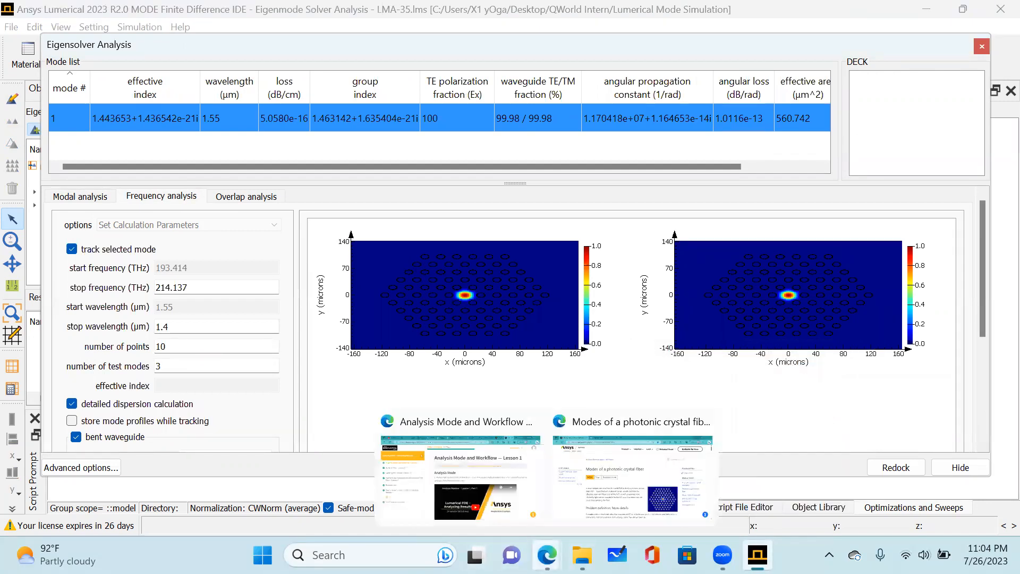
pyautogui.click(636, 477)
pyautogui.scroll(-10, 931, 239)
pyautogui.scroll(-15, 931, 239)
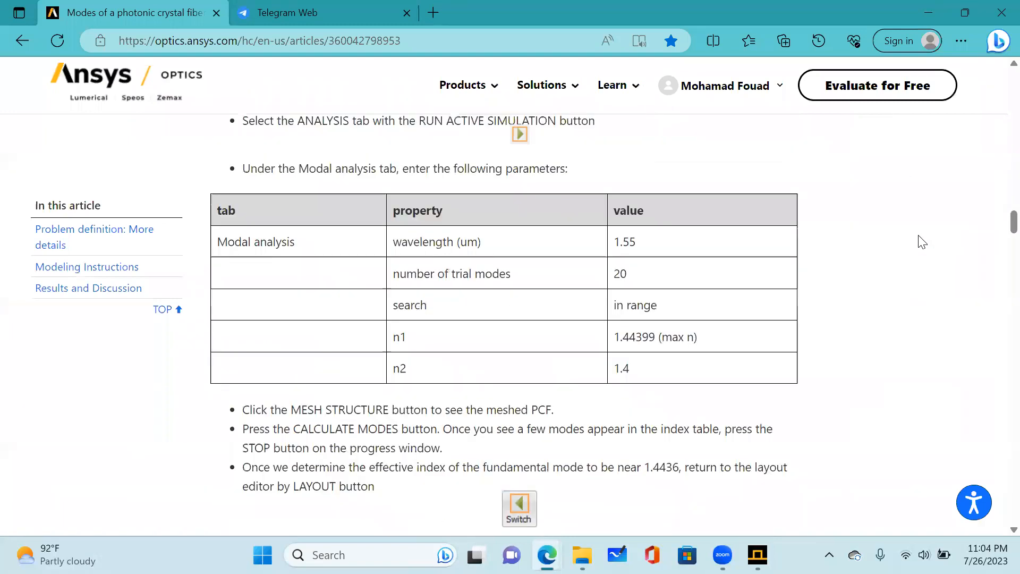
pyautogui.scroll(2, 904, 260)
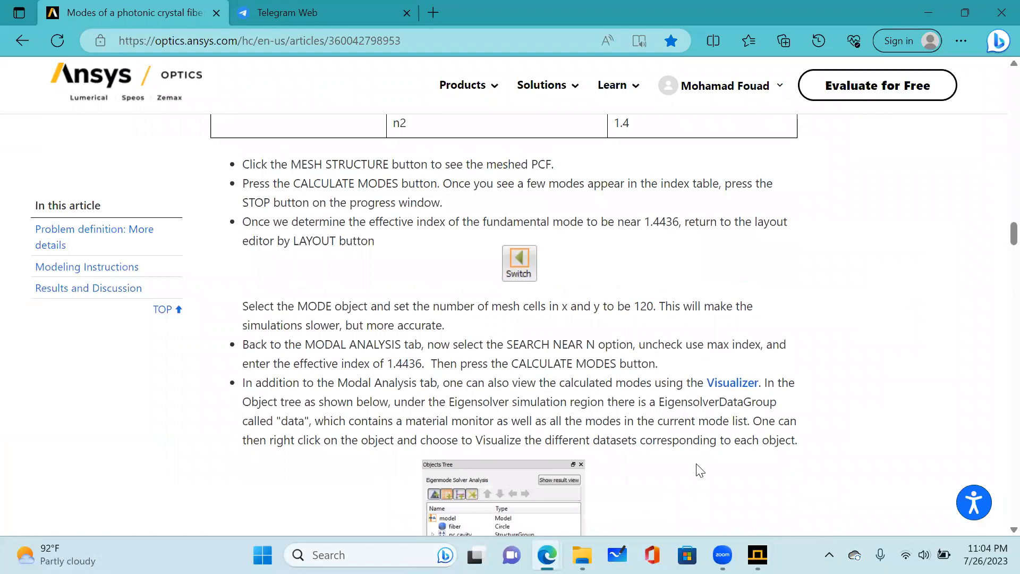
# Open the Predict of the Optical Properties PAPER from the Shared Papers and Books folder in File Explorer and hide its bookmarks.
pyautogui.click(583, 556)
pyautogui.click(662, 473)
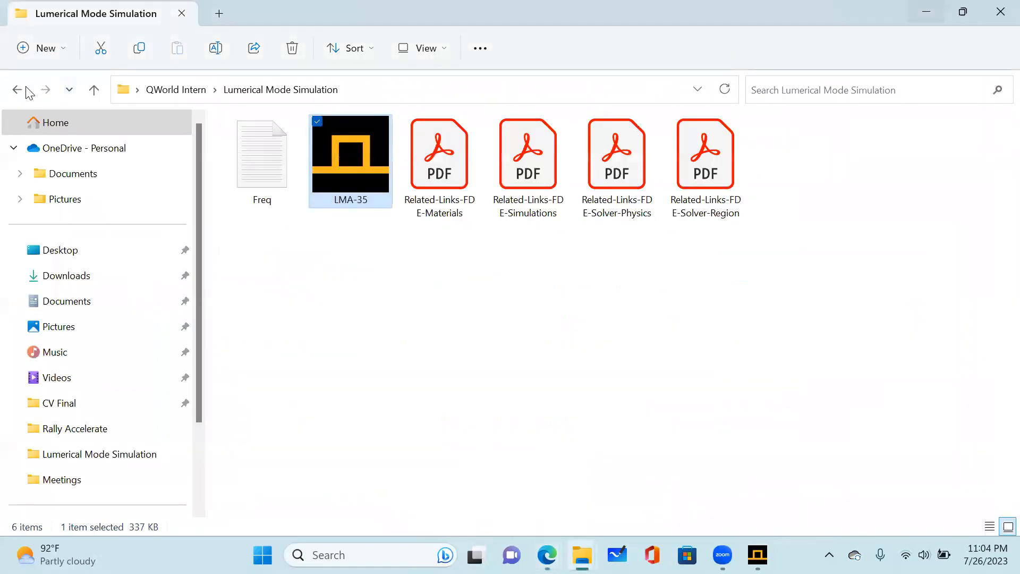
pyautogui.click(94, 89)
pyautogui.doubleClick(617, 164)
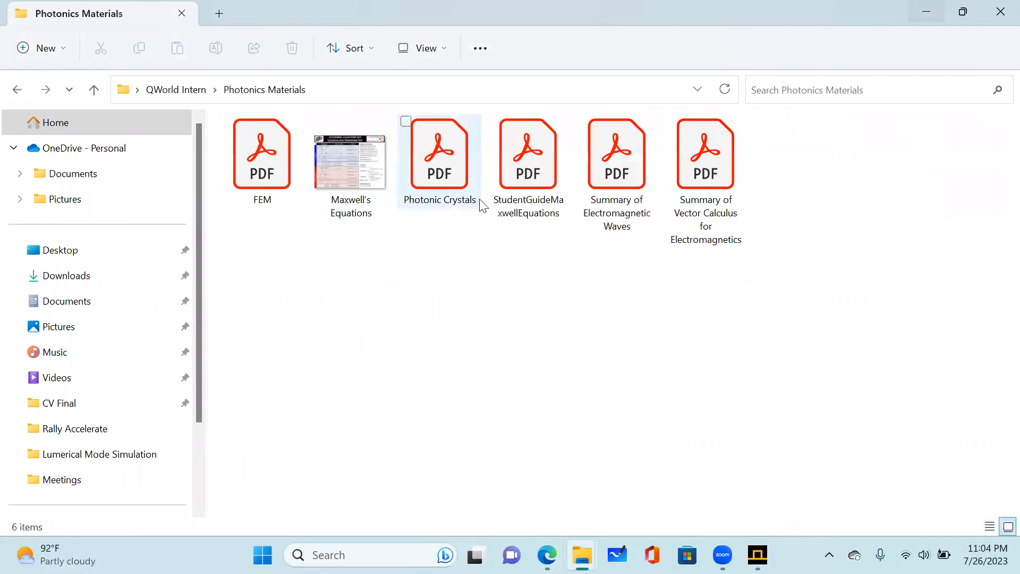
pyautogui.click(16, 90)
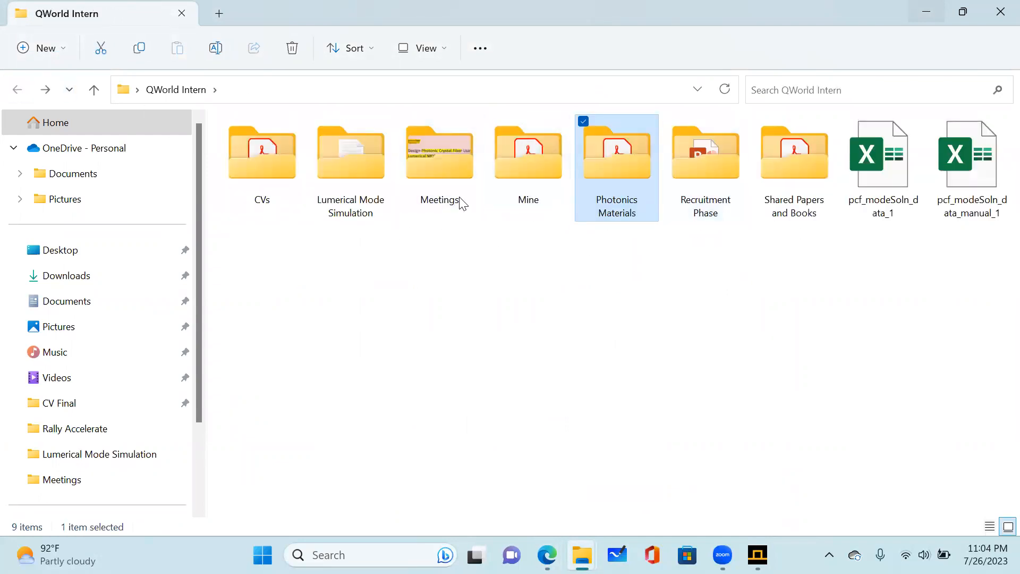
pyautogui.doubleClick(797, 207)
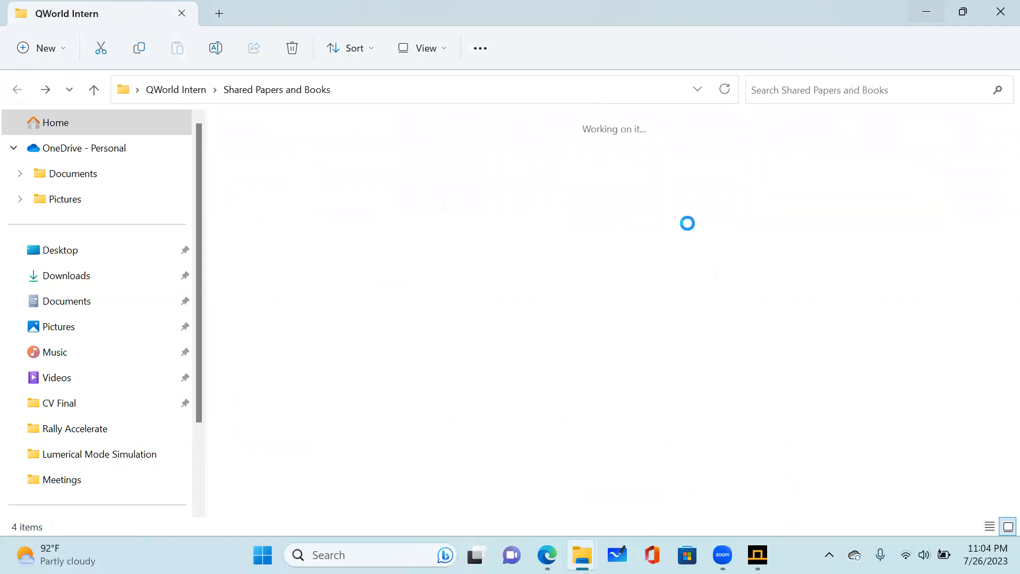
pyautogui.click(533, 214)
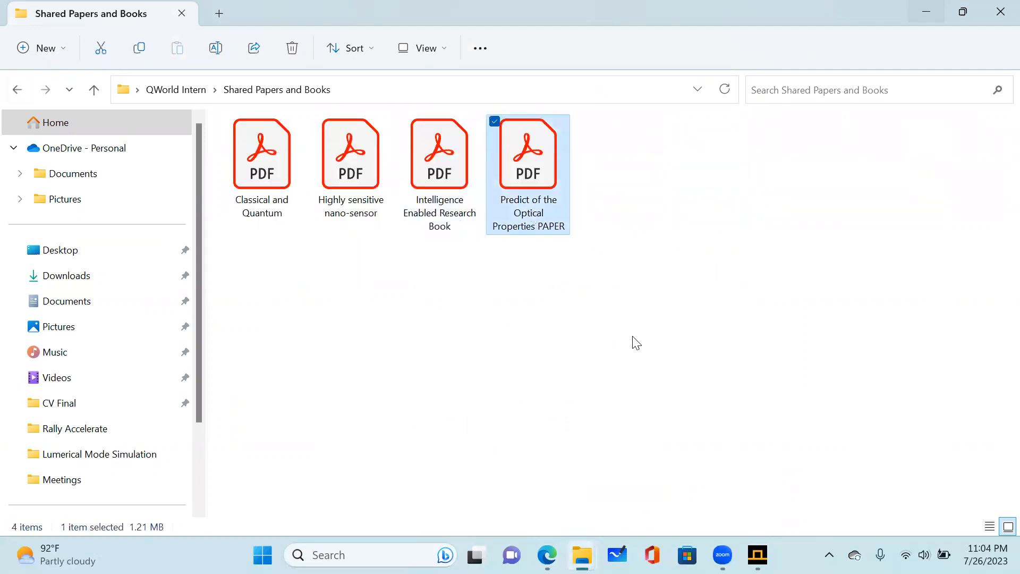
pyautogui.press('Return')
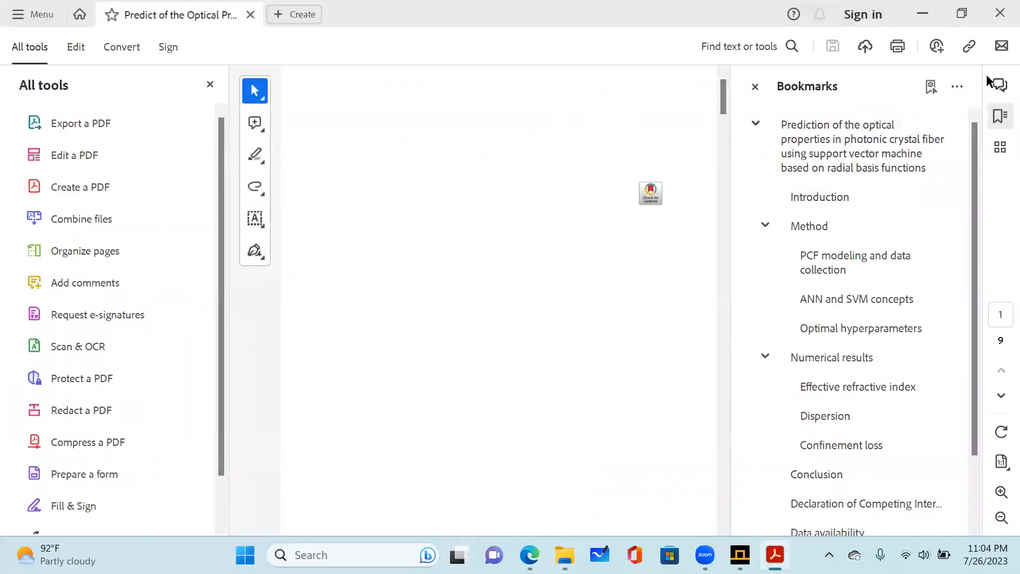
pyautogui.click(755, 87)
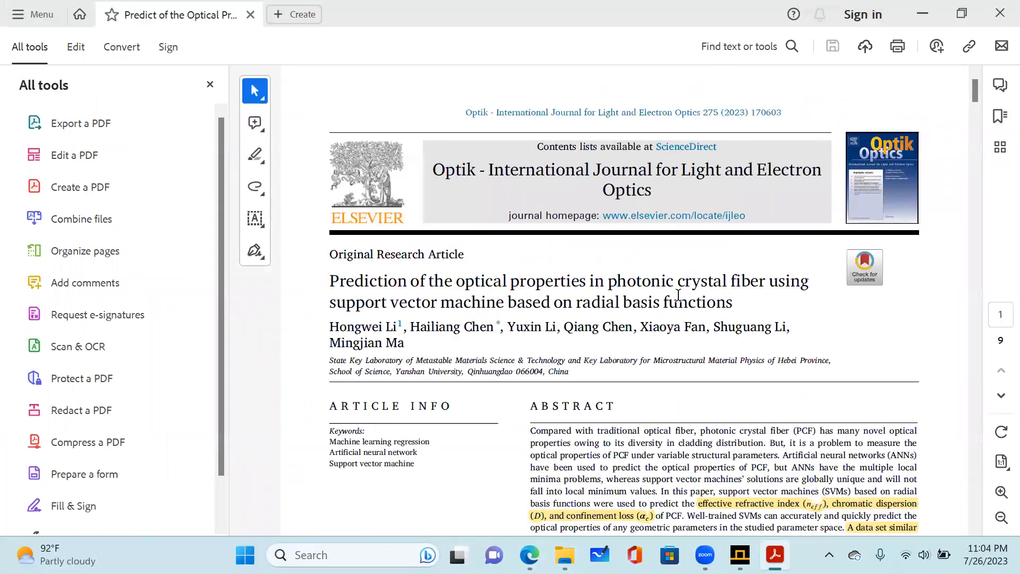
# Examine the paper's photonic crystal fiber structure, parameter ranges, hyperparameter tables and the Fig. 4 effective index plot against wavelength.
pyautogui.scroll(-3, 678, 296)
pyautogui.moveTo(843, 370); pyautogui.dragTo(943, 212)
pyautogui.moveTo(975, 106); pyautogui.dragTo(970, 176)
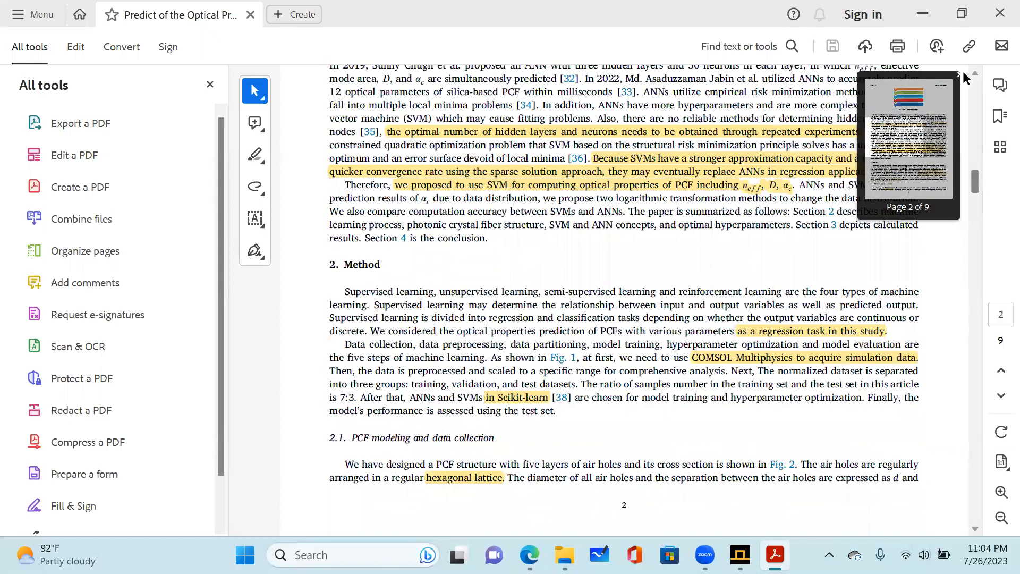
pyautogui.scroll(-1, 691, 249)
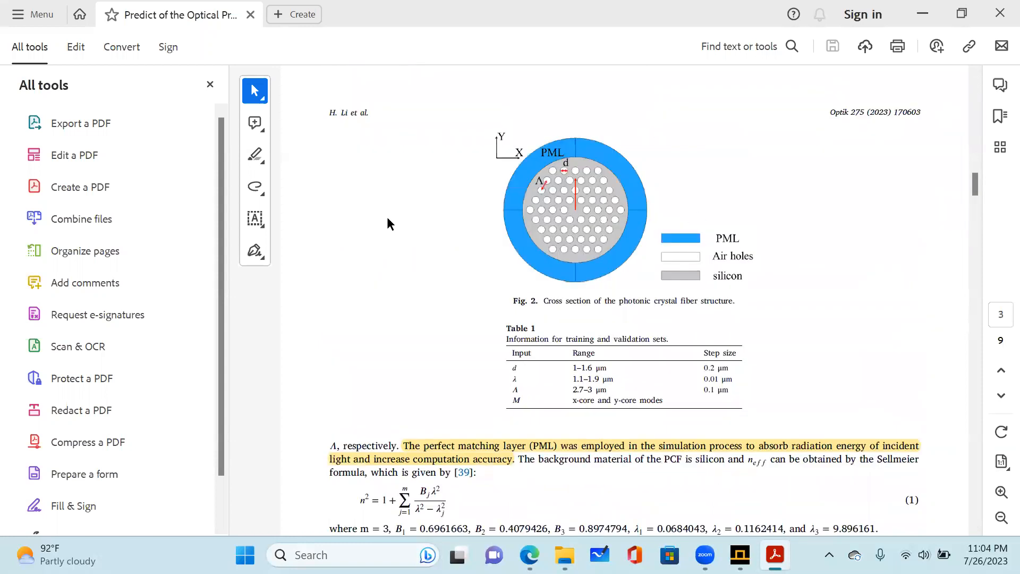
pyautogui.moveTo(976, 182); pyautogui.dragTo(970, 297)
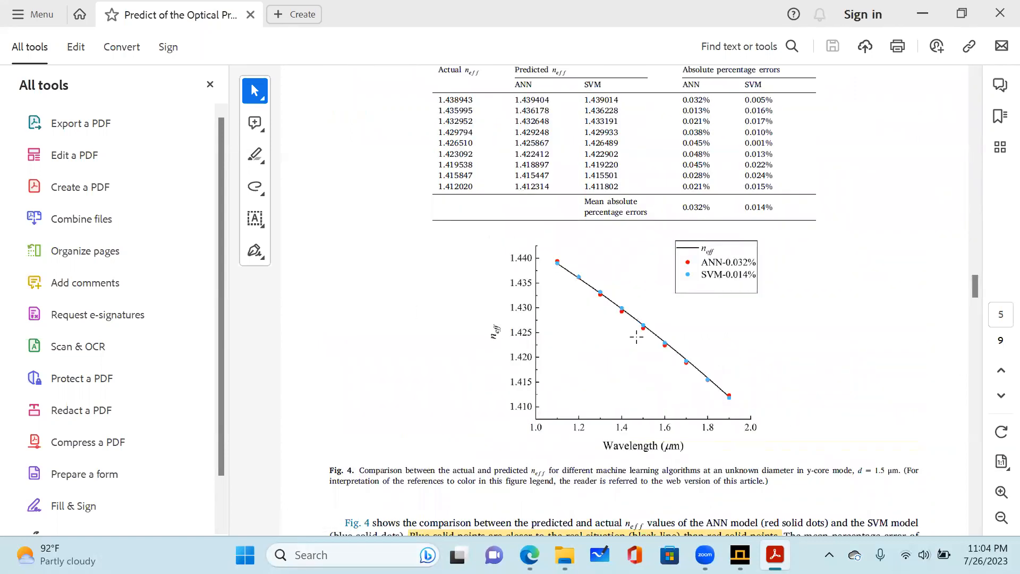
pyautogui.scroll(-5, 777, 265)
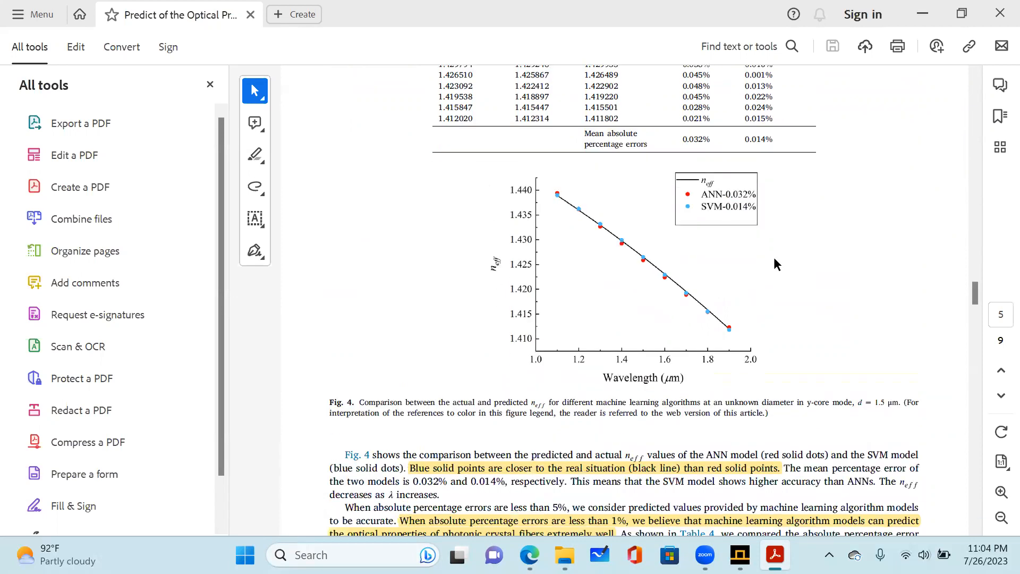
pyautogui.moveTo(974, 311); pyautogui.dragTo(992, 248)
pyautogui.scroll(-2, 997, 319)
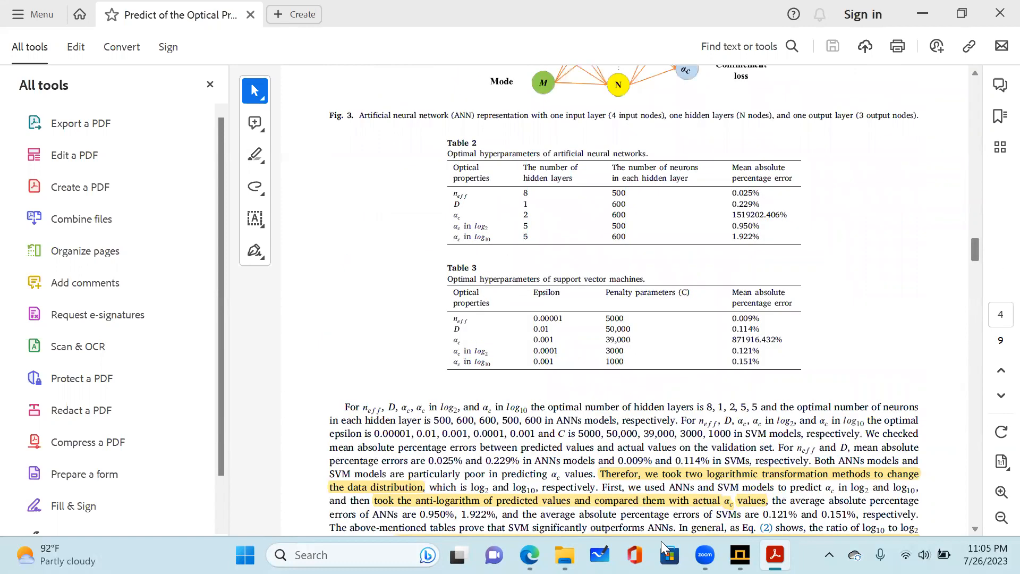
# Check the frequency analysis settings in Lumerical MODE against the parameter table in the photonic crystal fiber article in Microsoft Edge.
pyautogui.click(681, 473)
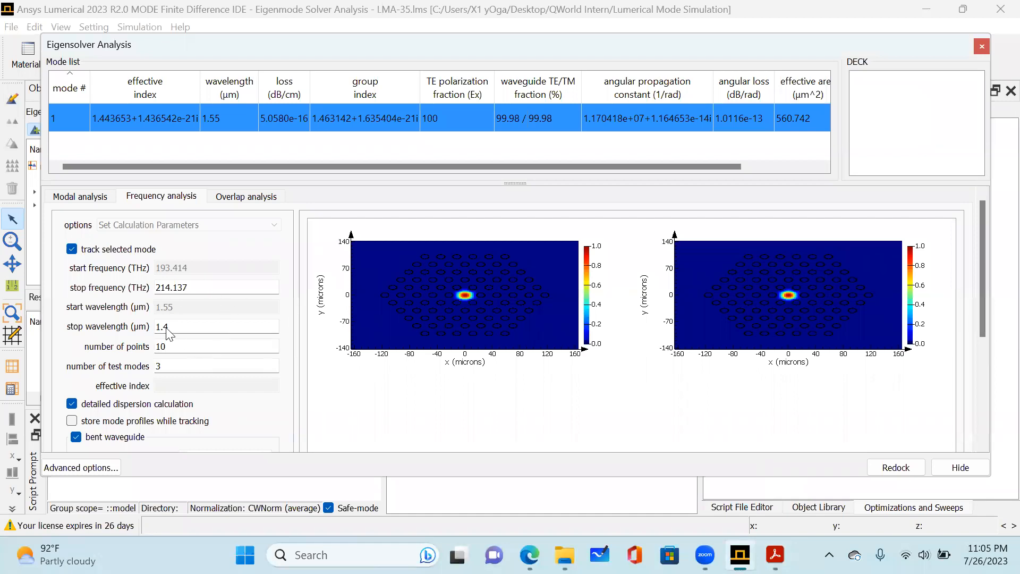
pyautogui.moveTo(744, 553)
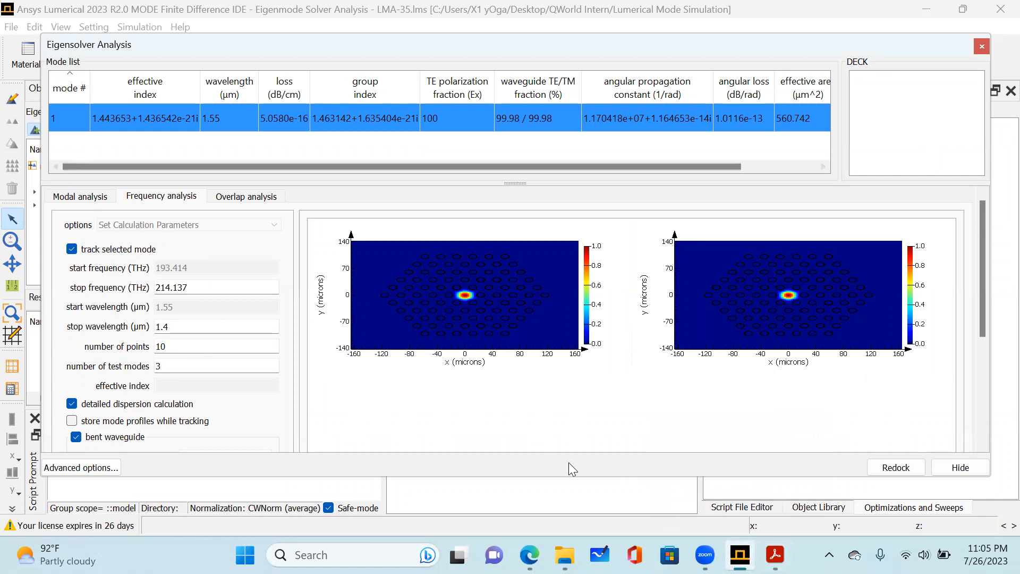
pyautogui.moveTo(531, 553)
pyautogui.click(612, 468)
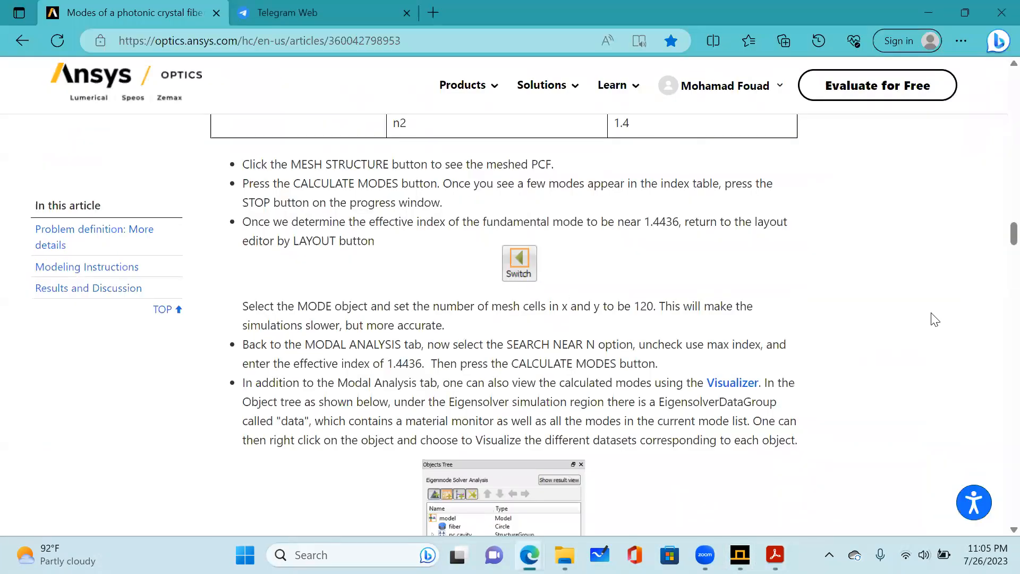
pyautogui.scroll(5, 769, 307)
pyautogui.scroll(-8, 767, 309)
pyautogui.scroll(-10, 770, 317)
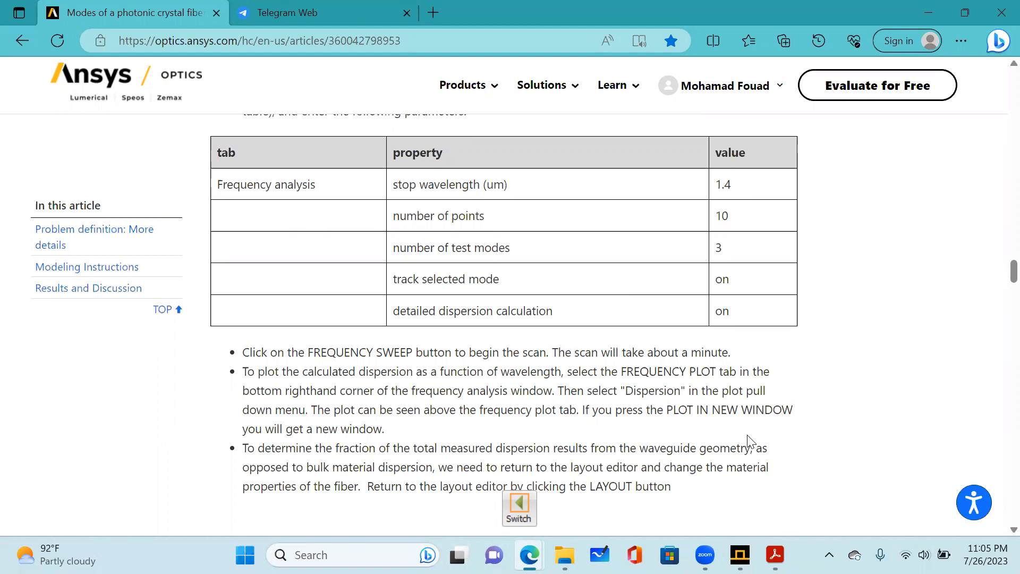
pyautogui.moveTo(530, 555)
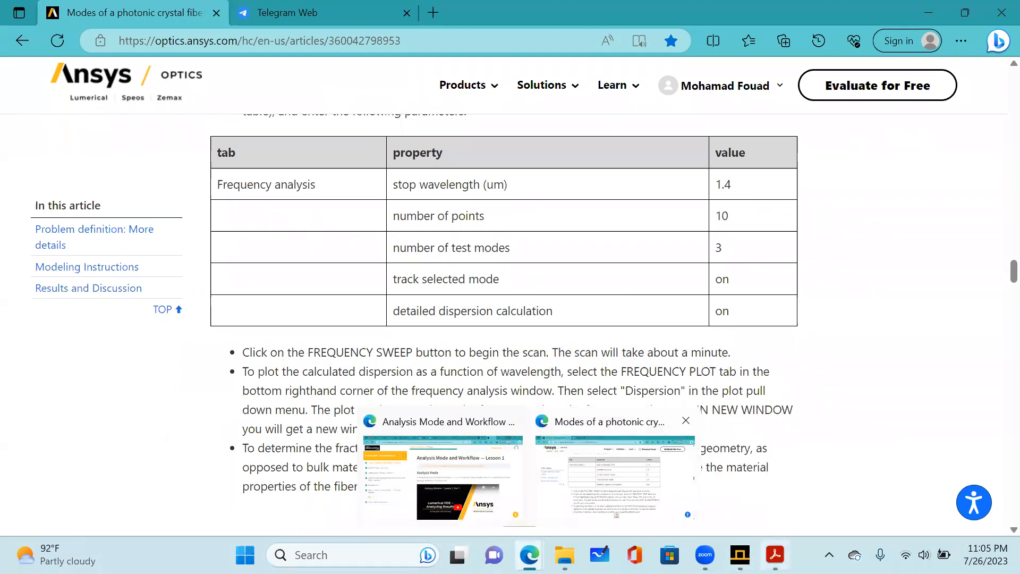
# Return to Lumerical MODE, disable the bent waveguide option and run the frequency sweep to 1.4 µm with 10 points.
pyautogui.click(740, 555)
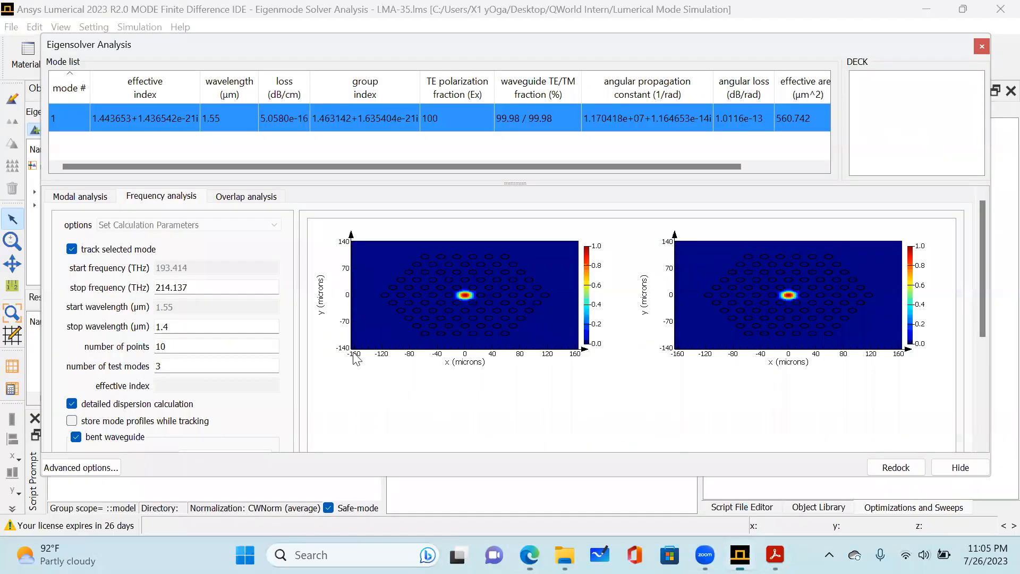
pyautogui.scroll(-3, 225, 320)
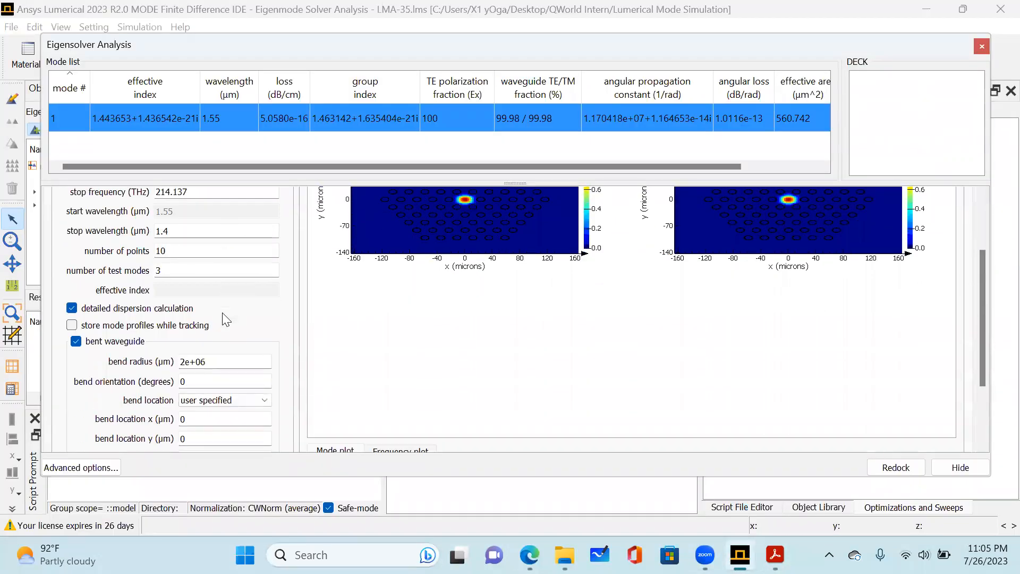
pyautogui.click(76, 342)
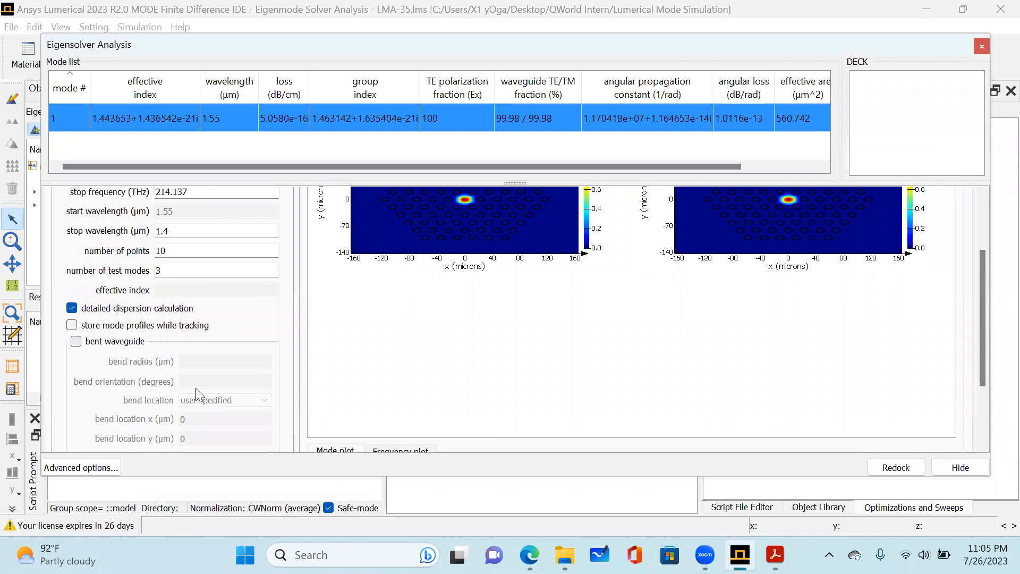
pyautogui.scroll(3, 220, 371)
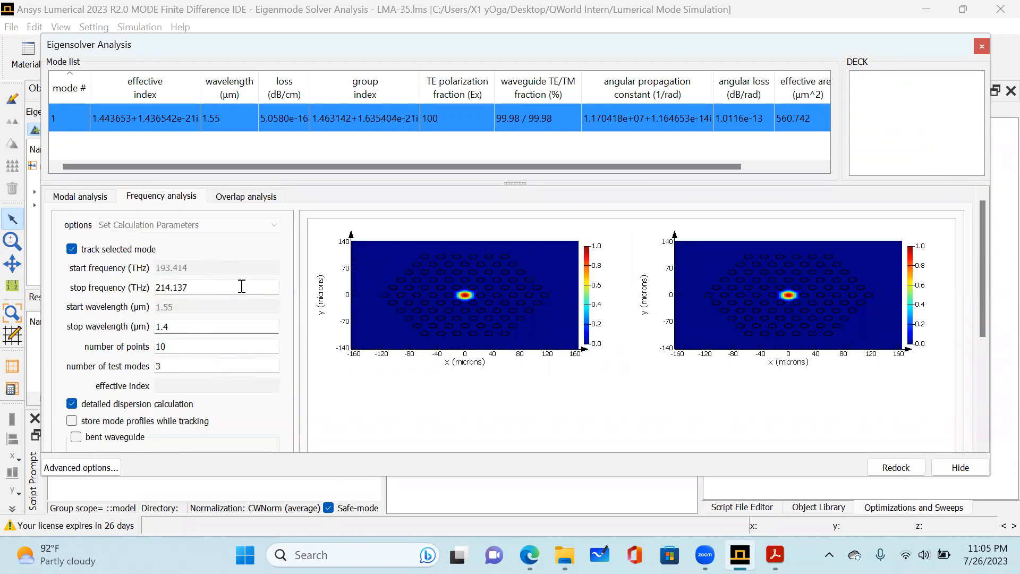
pyautogui.scroll(-6, 241, 286)
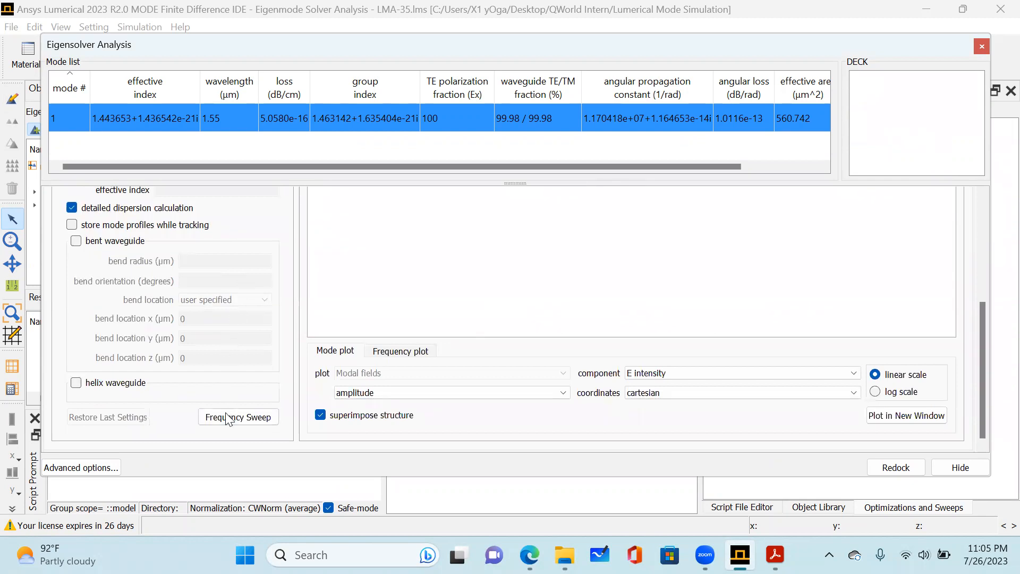
pyautogui.click(229, 420)
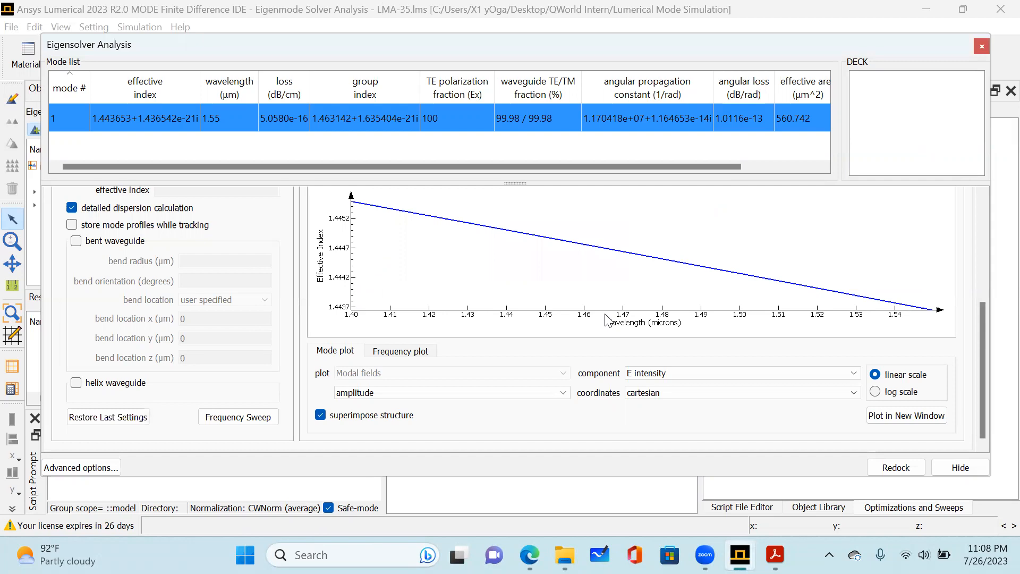
# Inspect the mode profiles and the effective index versus wavelength curve, and plot the results in a new window.
pyautogui.scroll(4, 607, 319)
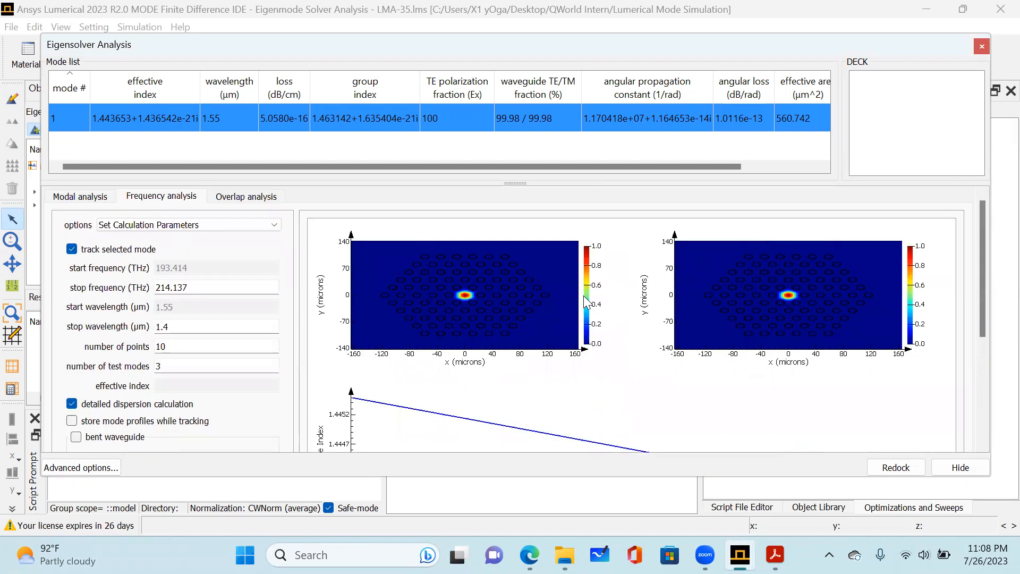
pyautogui.scroll(-3, 393, 322)
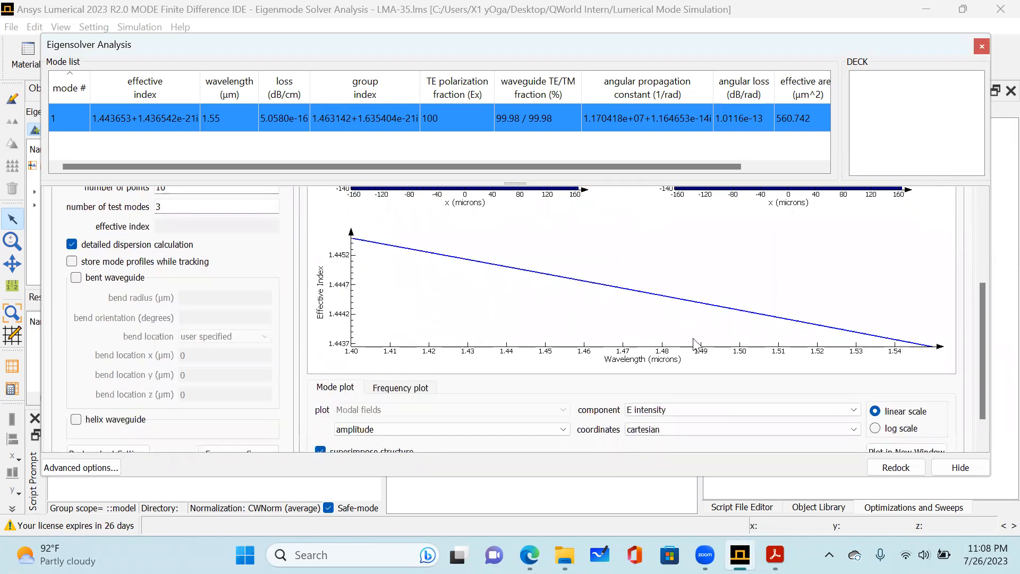
pyautogui.scroll(-2, 828, 384)
pyautogui.click(902, 418)
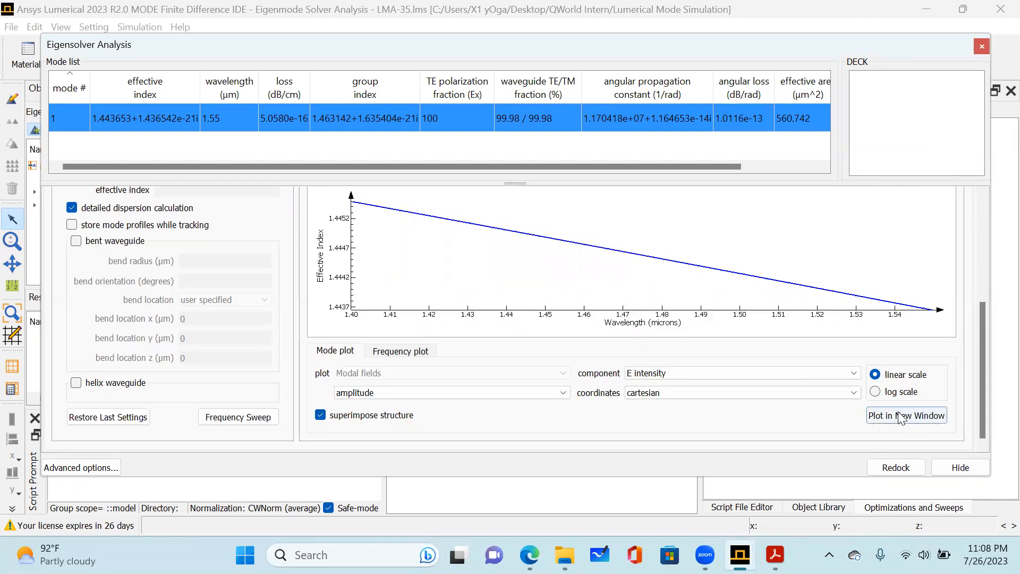
pyautogui.click(248, 41)
pyautogui.scroll(1, 581, 305)
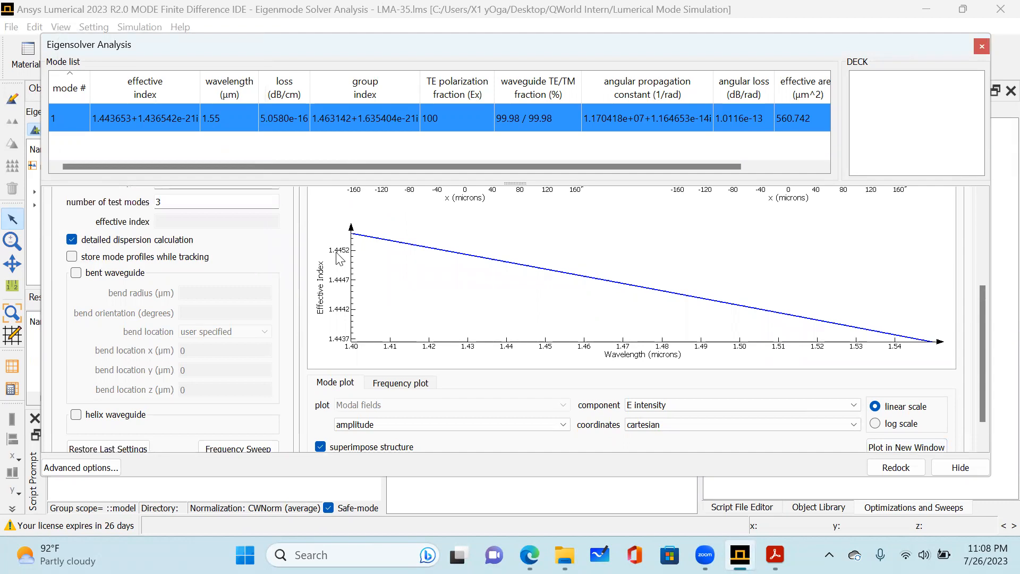
# Switch to the paper in Adobe Acrobat, compare its Fig. 4 effective index curve with the sweep result, and return to Lumerical MODE.
pyautogui.click(776, 555)
pyautogui.scroll(3, 642, 325)
pyautogui.scroll(-2, 642, 325)
pyautogui.scroll(-1, 641, 320)
pyautogui.scroll(20, 640, 320)
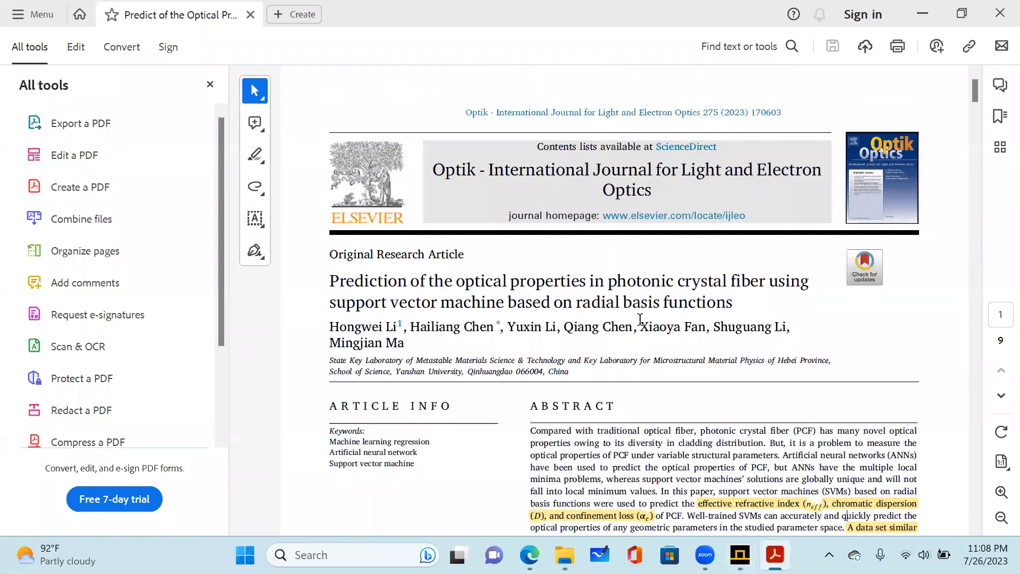
pyautogui.scroll(-1, 641, 320)
pyautogui.scroll(-10, 641, 320)
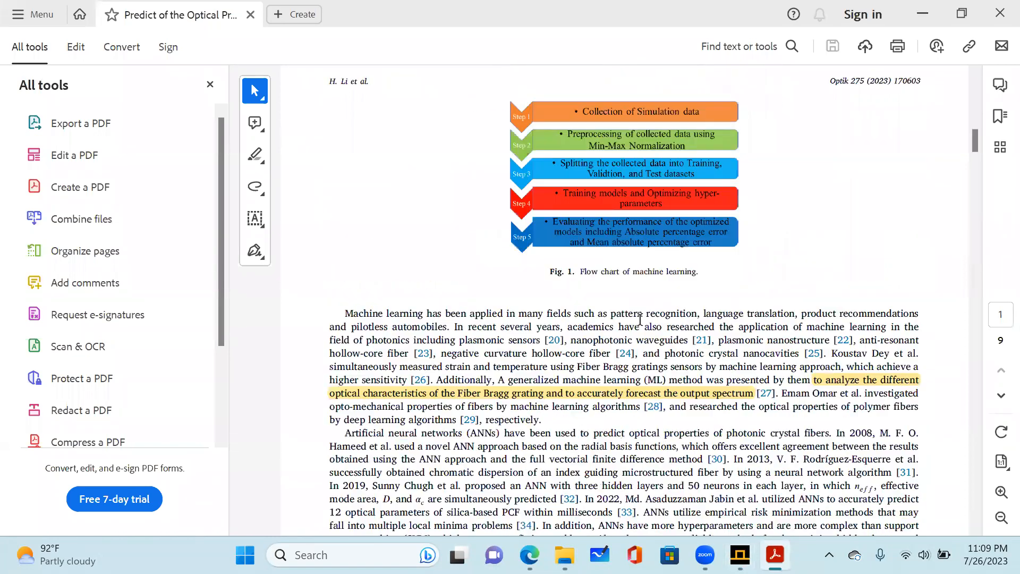
pyautogui.scroll(-10, 641, 320)
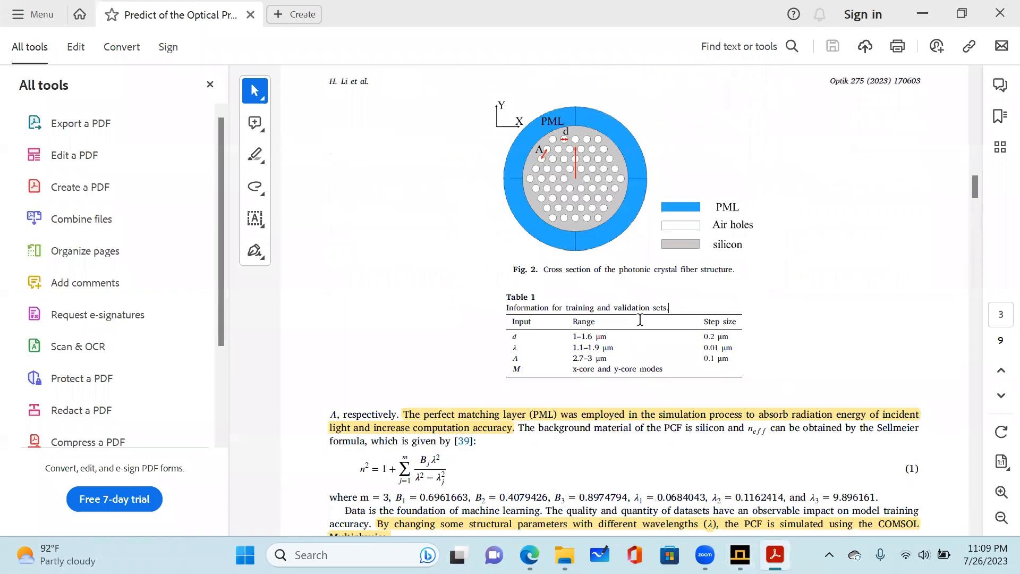
pyautogui.scroll(-5, 641, 320)
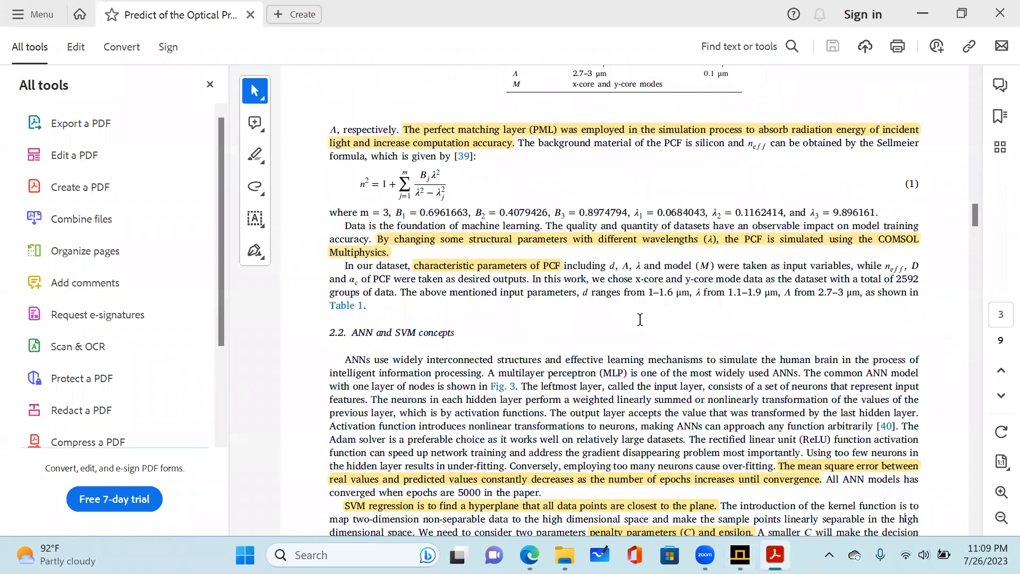
pyautogui.scroll(-10, 641, 320)
pyautogui.moveTo(975, 229); pyautogui.dragTo(979, 319)
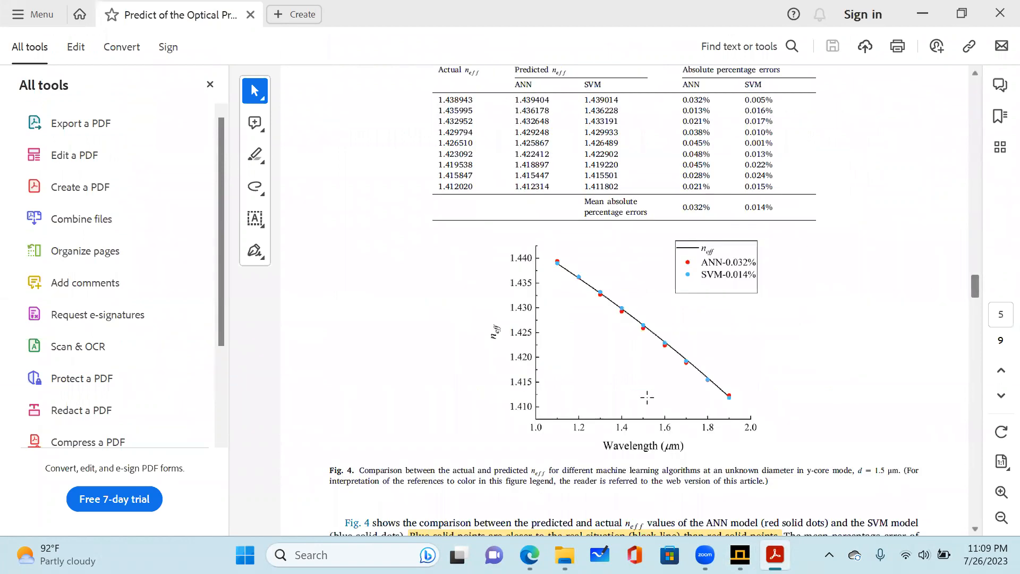
pyautogui.scroll(-1, 505, 320)
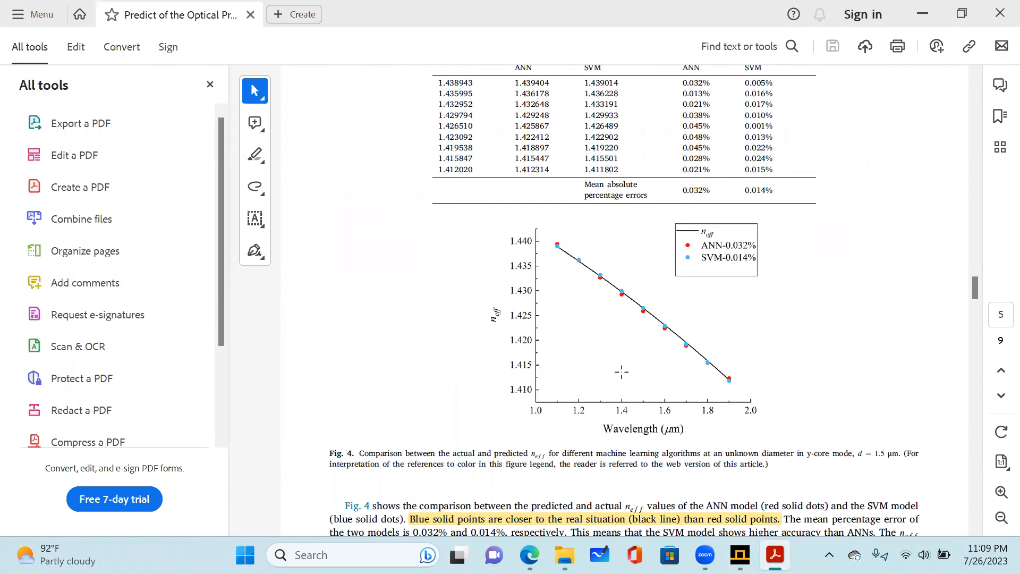
pyautogui.click(740, 555)
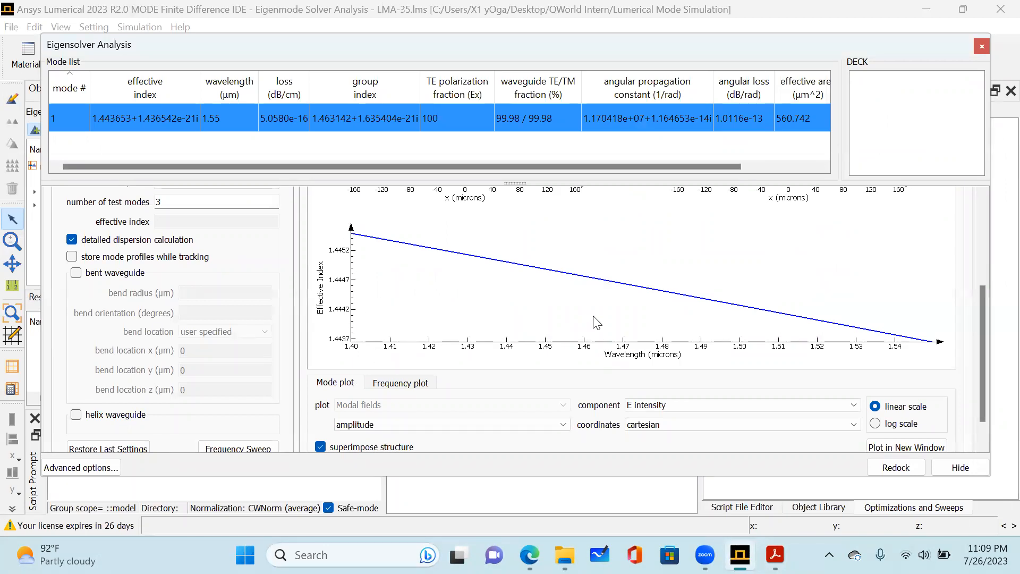
pyautogui.scroll(-2, 584, 324)
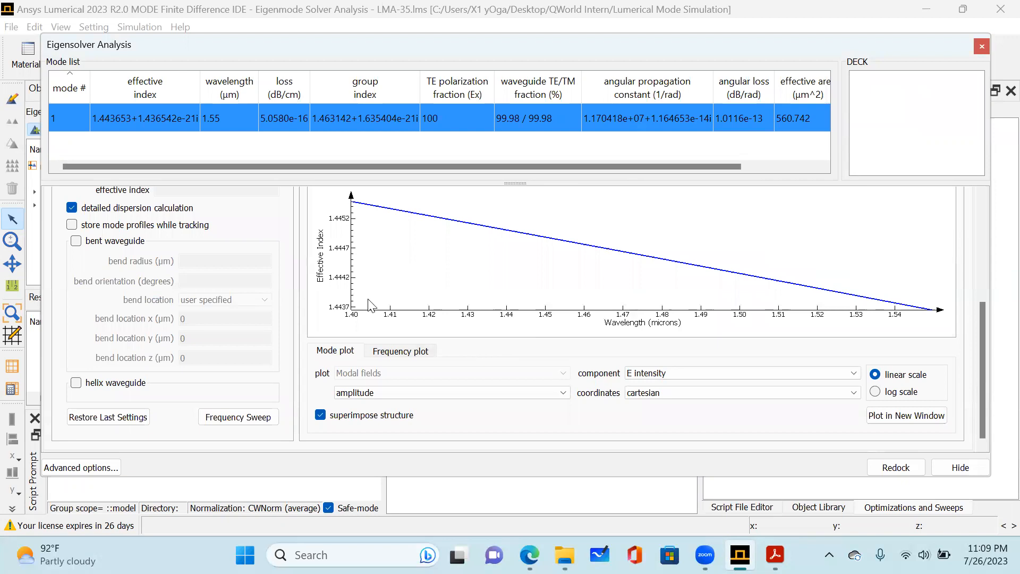
# View the loss, gain and group velocity curves of the frequency sweep against wavelength.
pyautogui.click(429, 351)
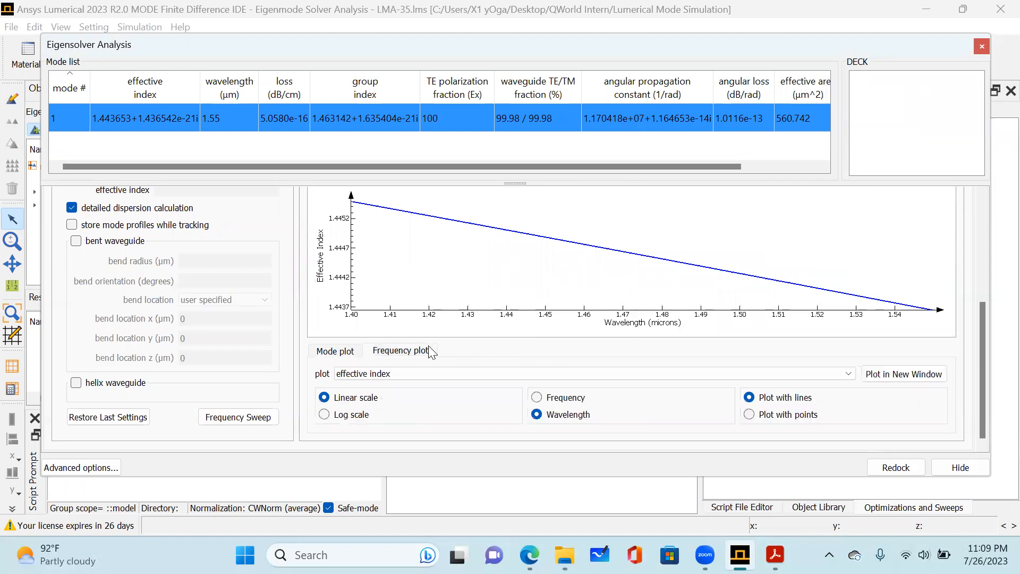
pyautogui.click(434, 373)
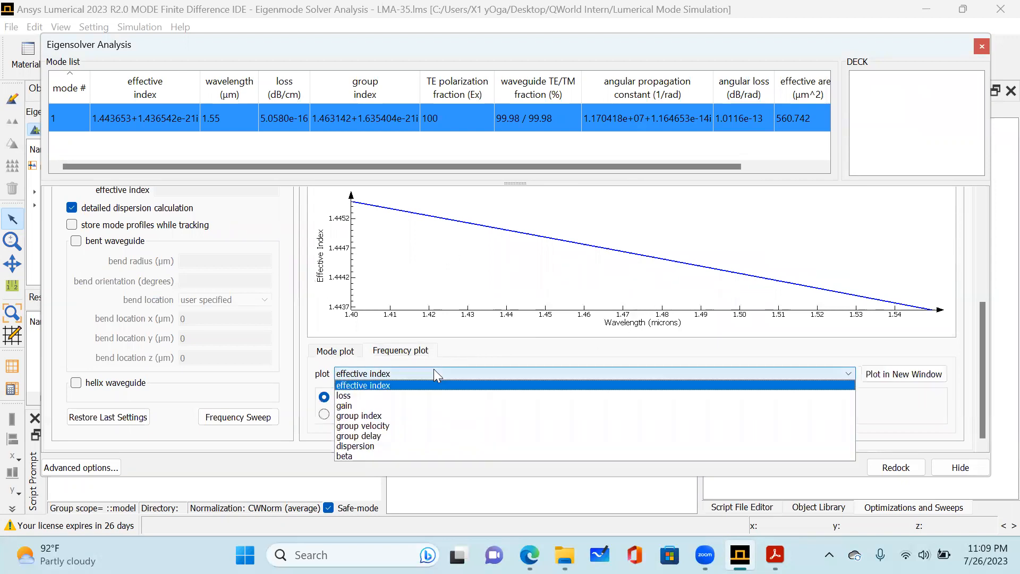
pyautogui.click(425, 396)
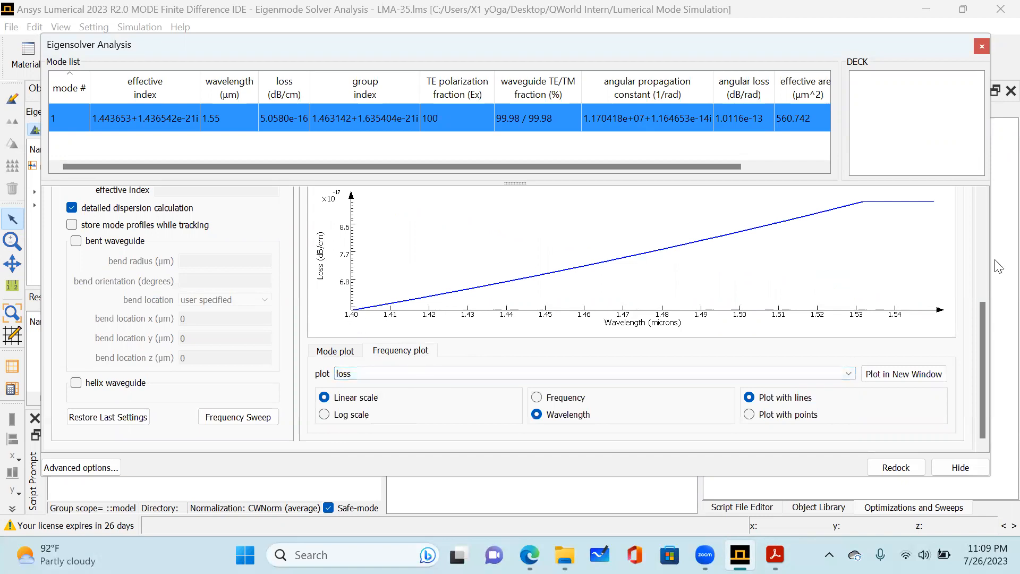
pyautogui.scroll(1, 760, 295)
pyautogui.scroll(-1, 760, 297)
pyautogui.click(464, 374)
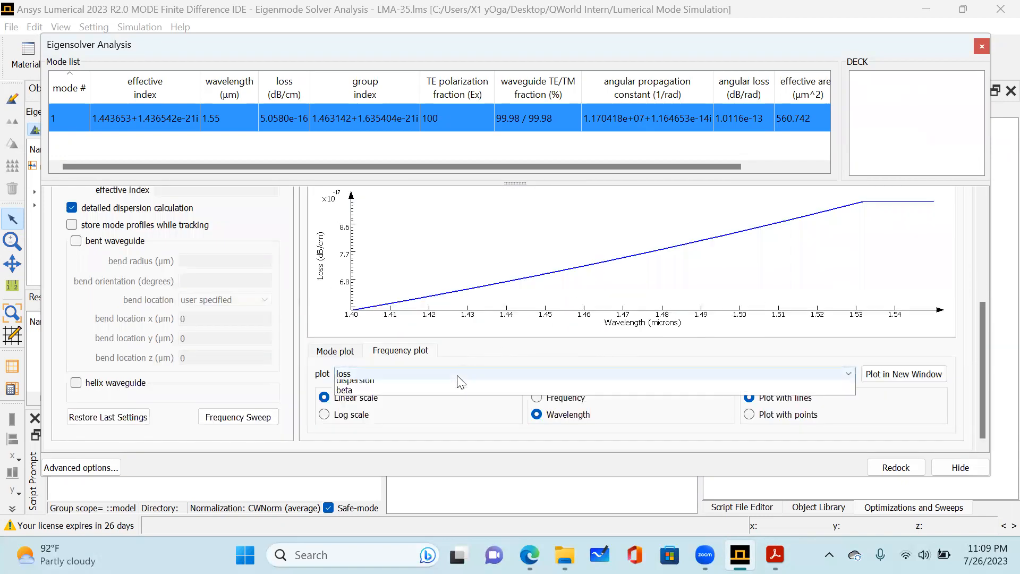
pyautogui.click(438, 406)
pyautogui.click(429, 374)
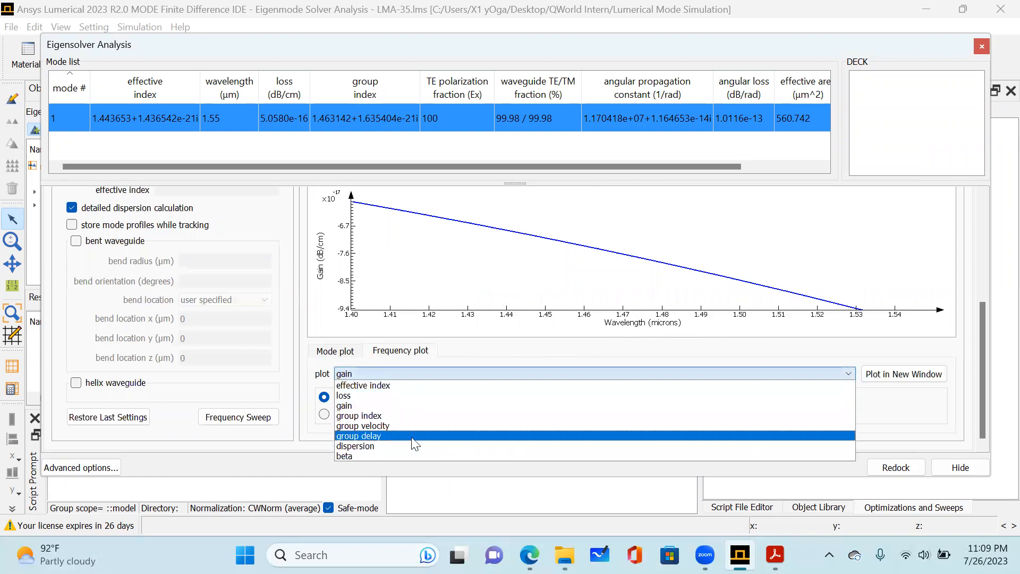
pyautogui.click(417, 426)
# Plot the dispersion versus wavelength curve in a new window, inspect it and close the figure.
pyautogui.click(424, 375)
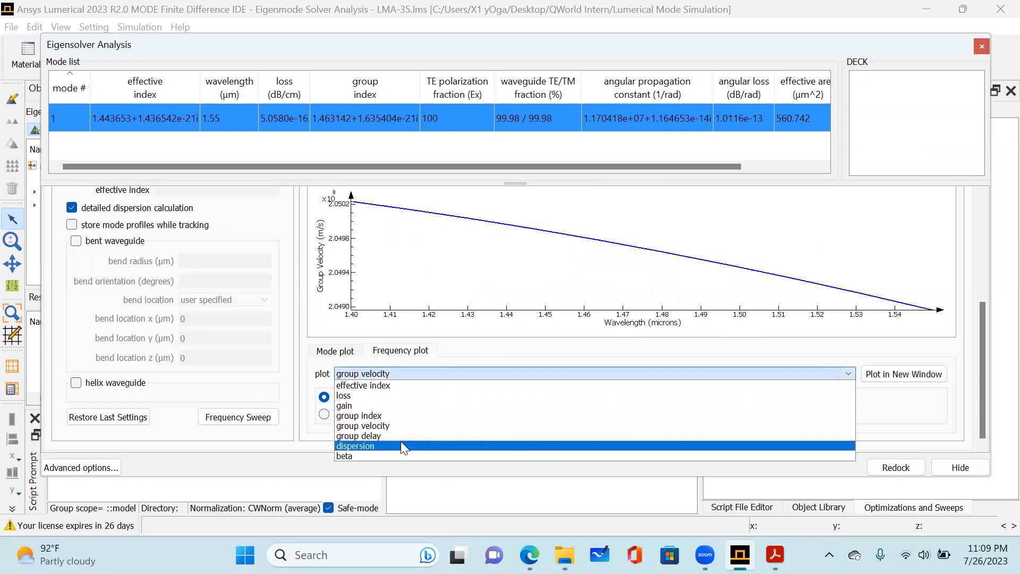
pyautogui.click(401, 446)
pyautogui.click(423, 373)
pyautogui.click(370, 462)
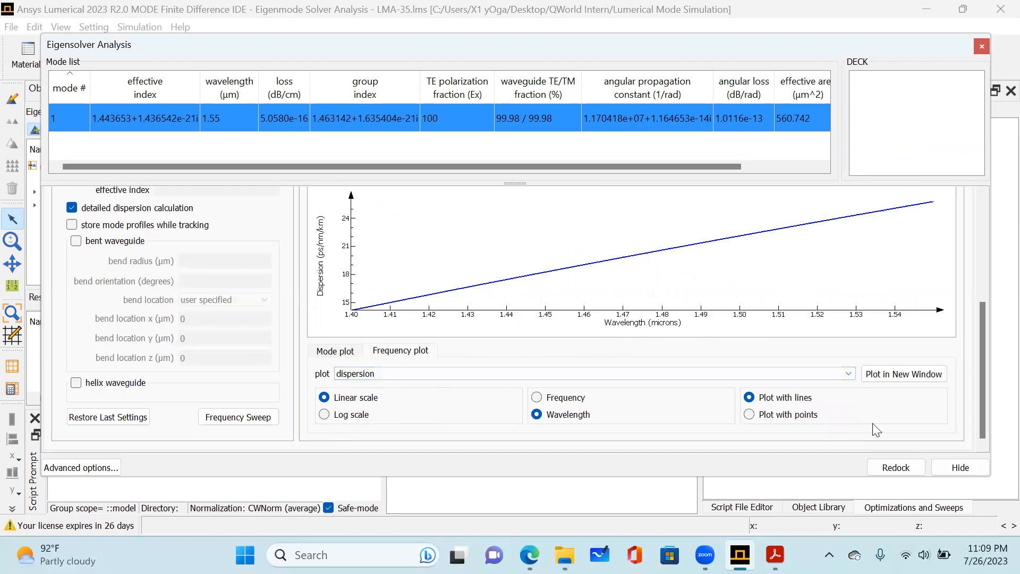
pyautogui.click(904, 375)
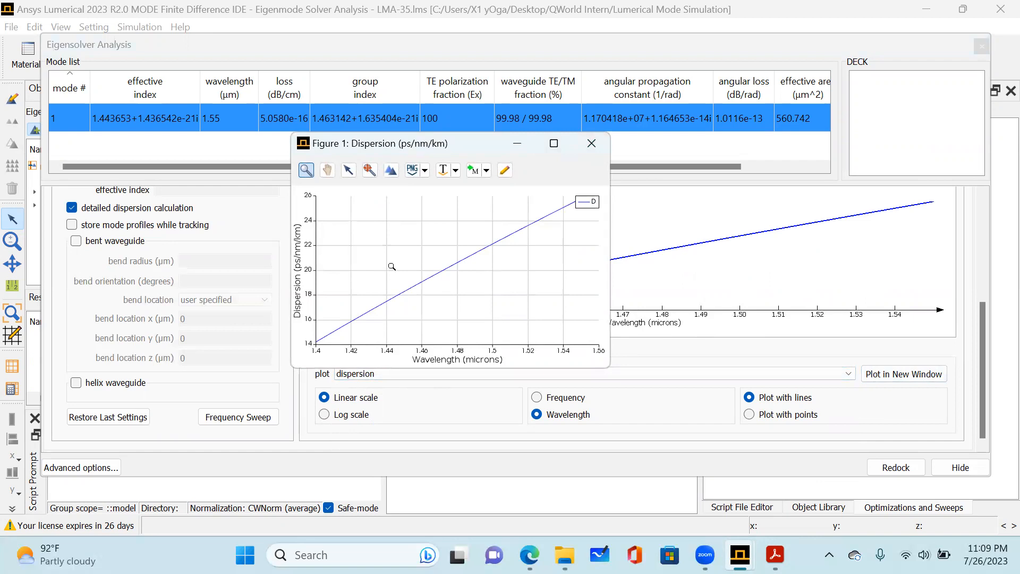
pyautogui.click(596, 146)
# Look at the overlap analysis settings, then return to the frequency analysis and set its options to Data Export.
pyautogui.scroll(3, 410, 312)
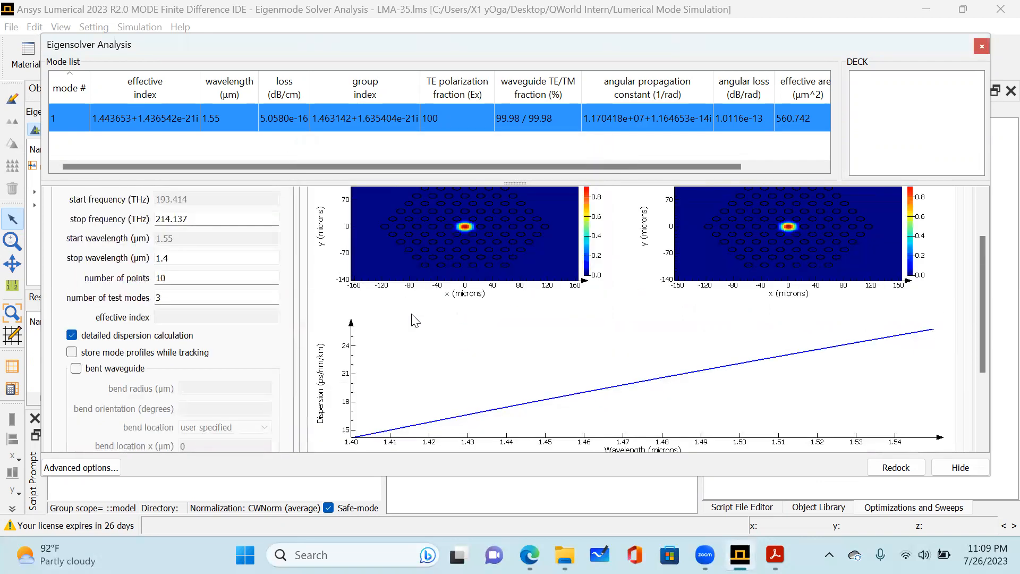
pyautogui.scroll(1, 412, 313)
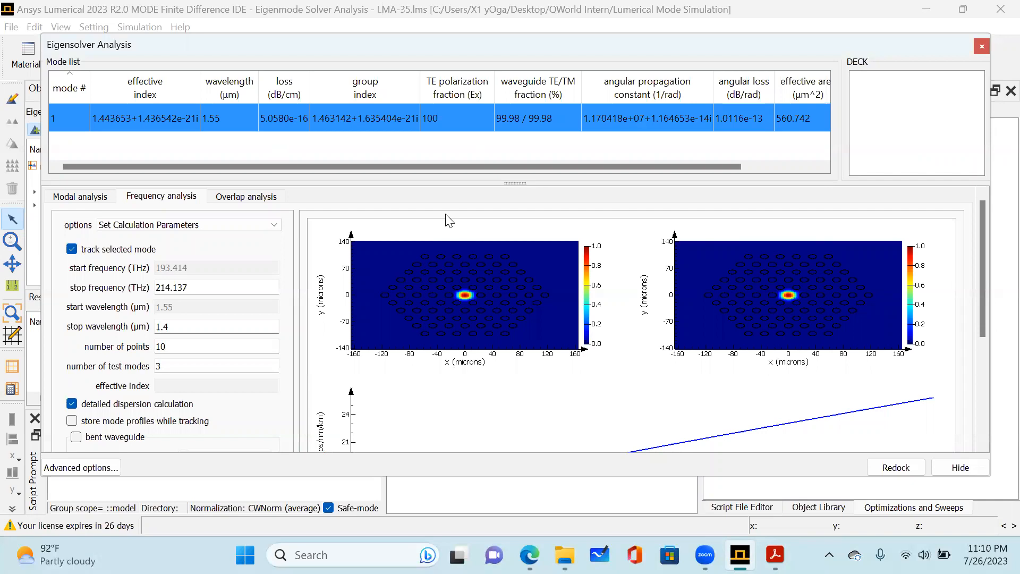
pyautogui.click(248, 199)
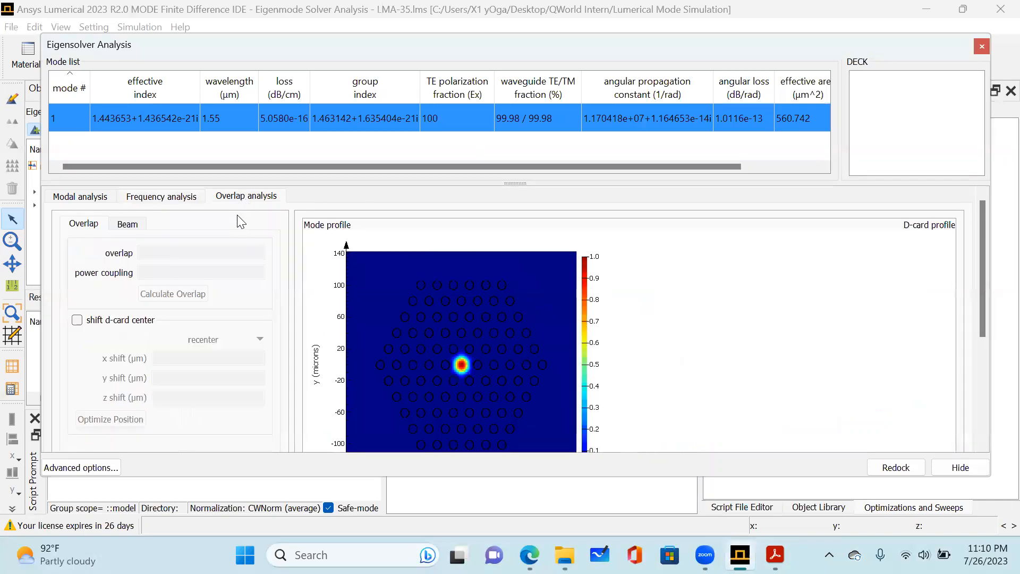
pyautogui.click(187, 201)
pyautogui.click(194, 226)
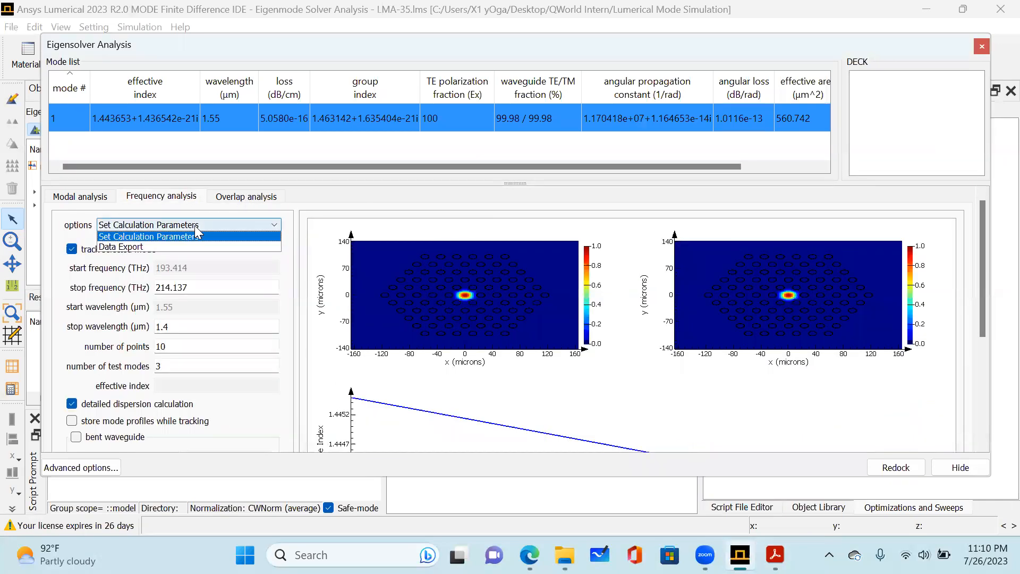
pyautogui.click(180, 247)
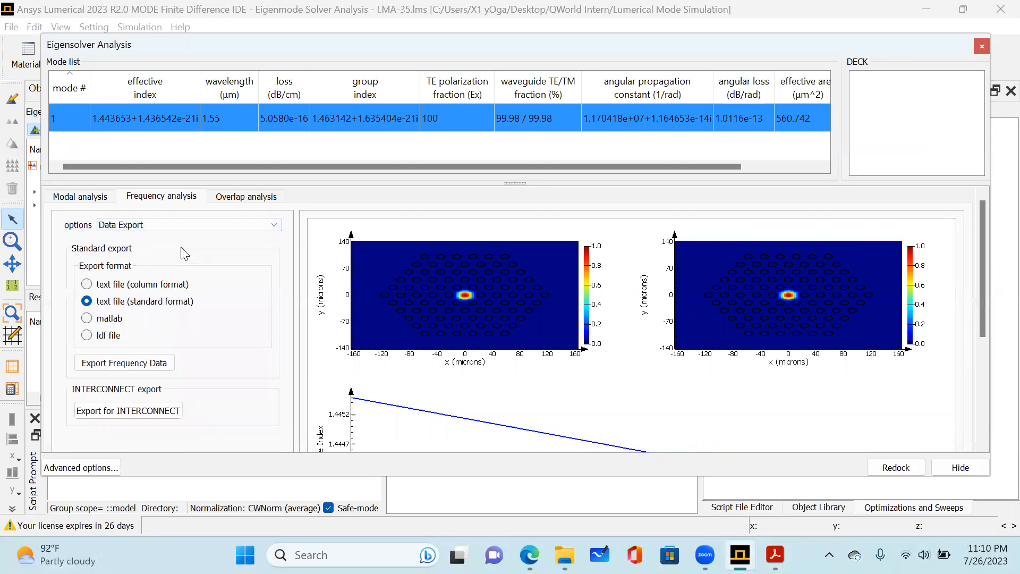
# Set the frequency plot to loss and return to the export settings.
pyautogui.scroll(-1, 160, 334)
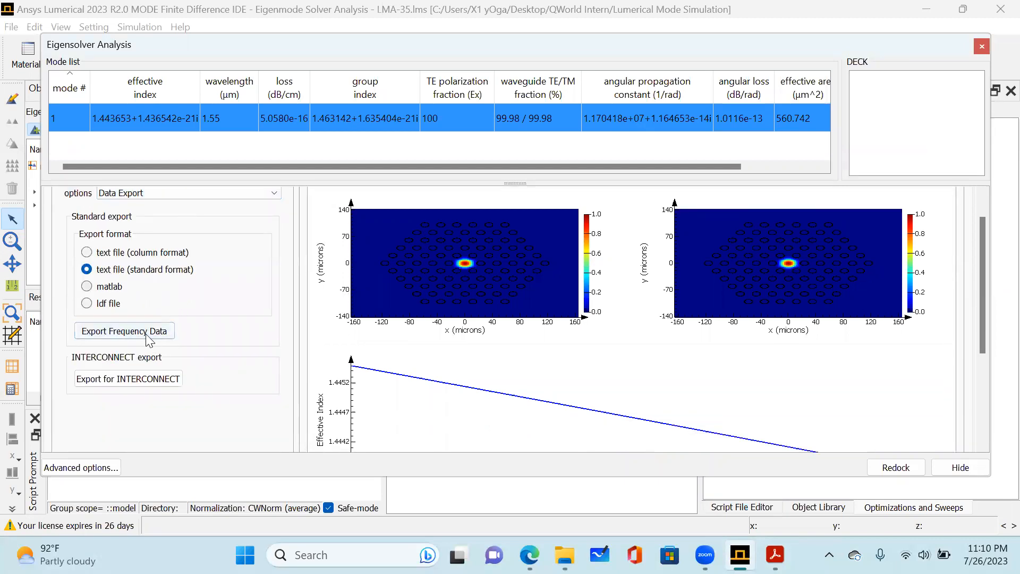
pyautogui.scroll(-3, 665, 337)
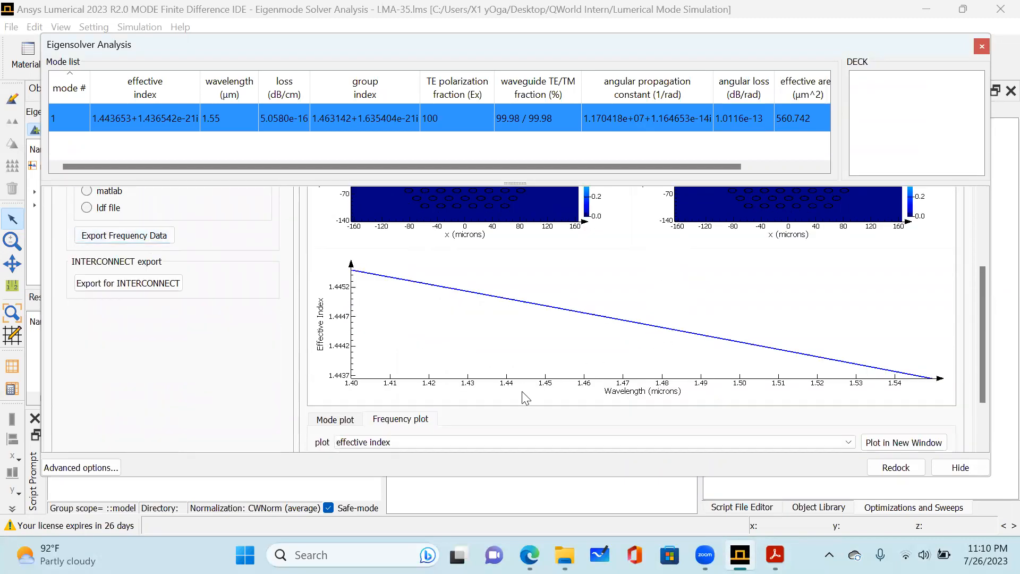
pyautogui.scroll(-2, 524, 398)
pyautogui.click(451, 378)
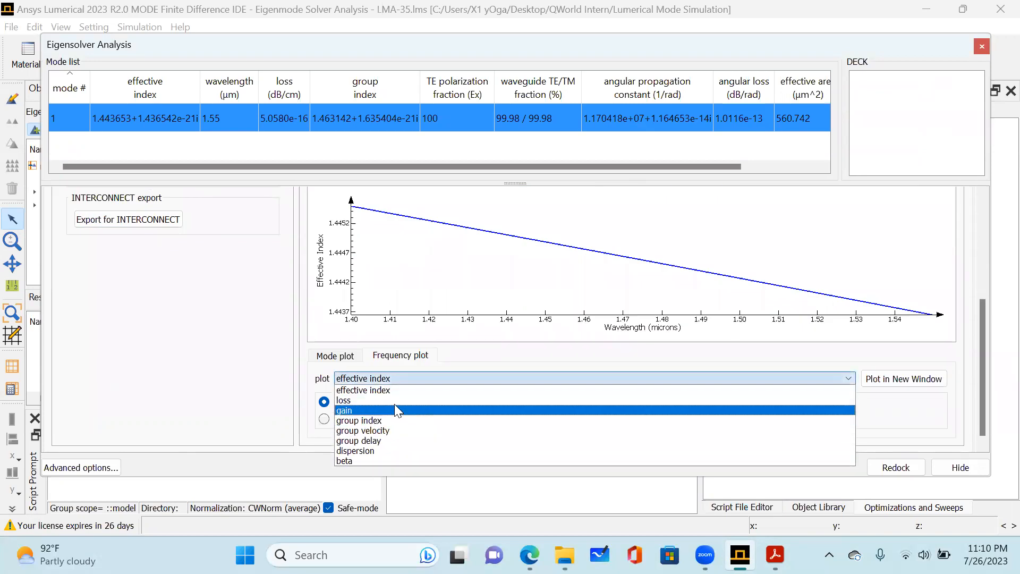
pyautogui.click(395, 405)
pyautogui.scroll(5, 165, 331)
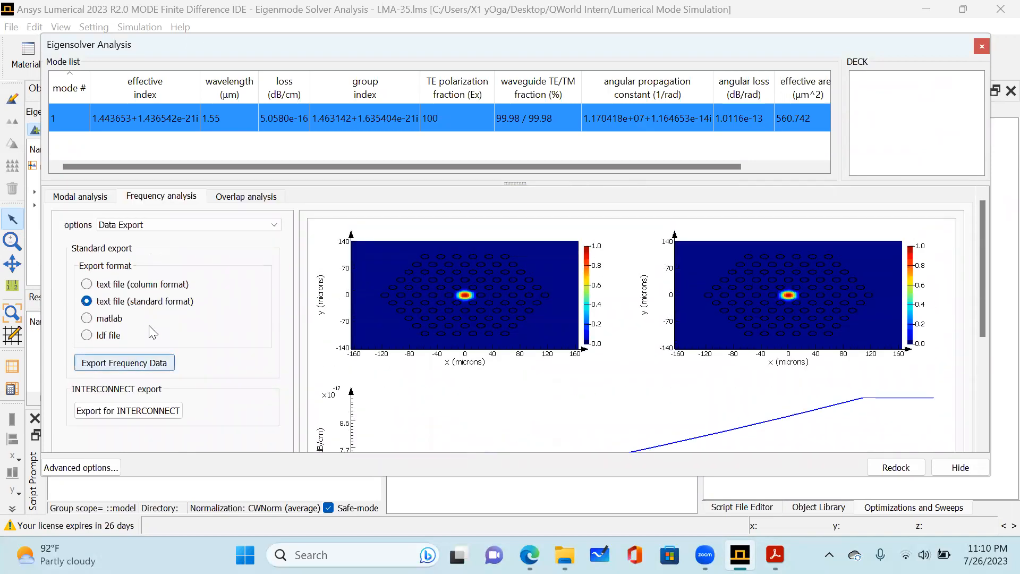
# Export the frequency data in standard text format as Freq, overwriting the existing file in the Lumerical Mode Simulation folder.
pyautogui.click(129, 367)
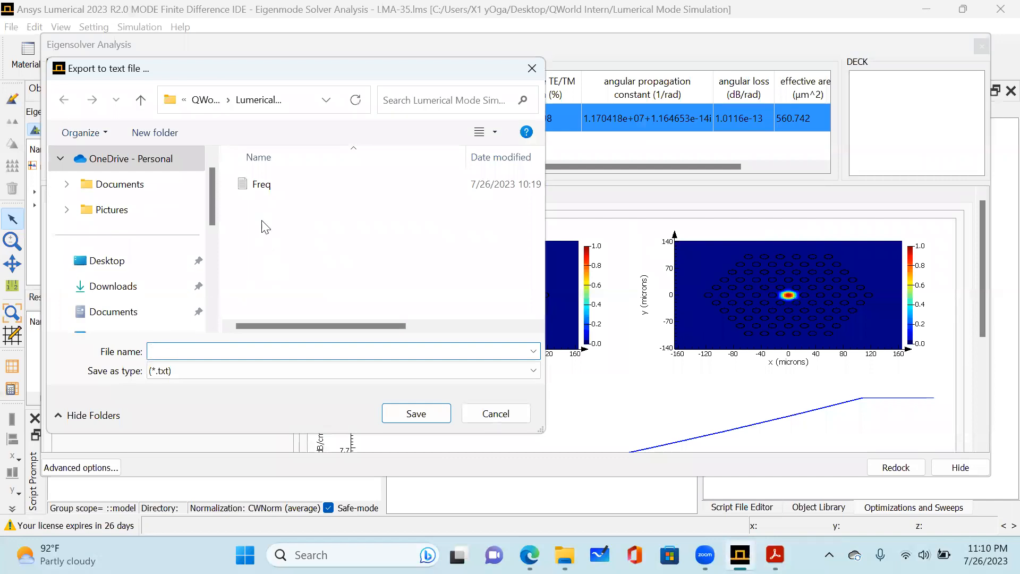
pyautogui.click(420, 414)
pyautogui.click(542, 282)
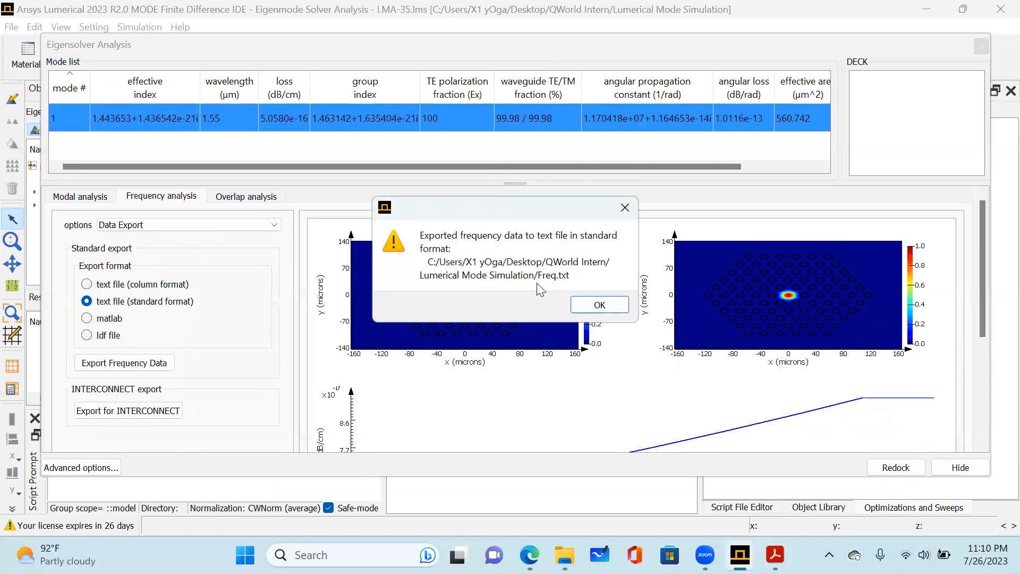
pyautogui.click(598, 305)
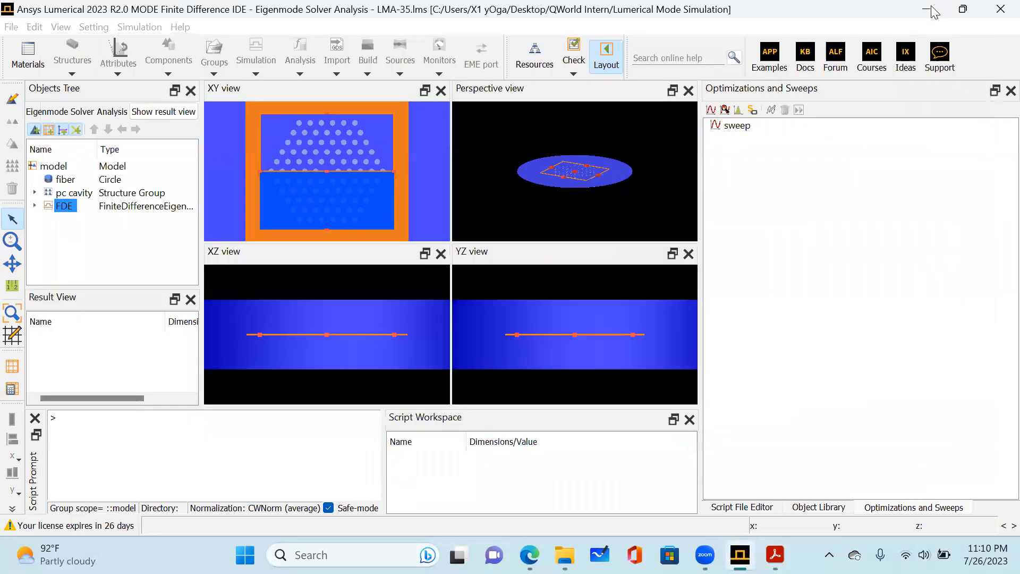
# Switch to File Explorer, go to the Lumerical Mode Simulation folder inside QWorld Intern and open the Freq text file.
pyautogui.click(930, 8)
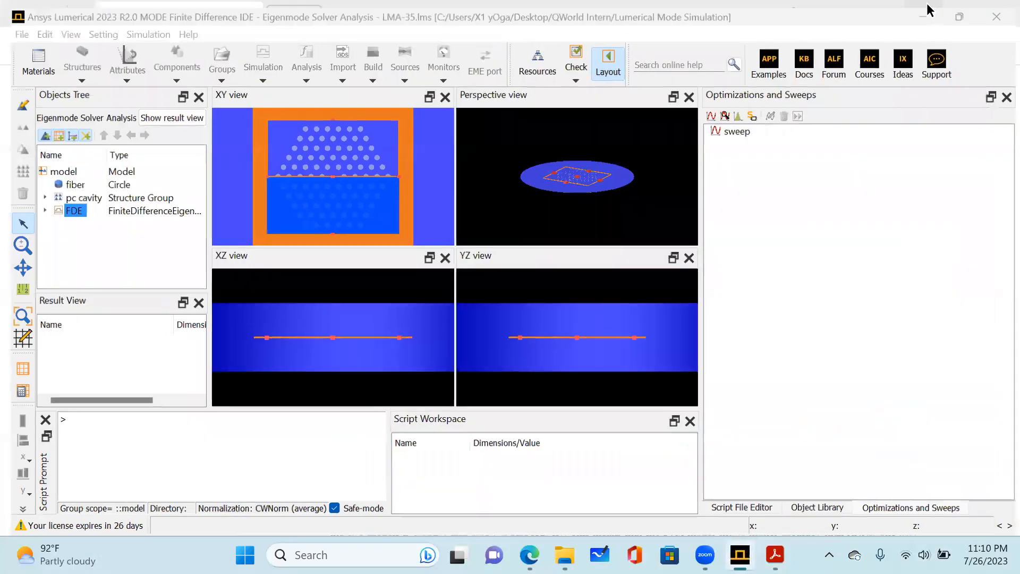
pyautogui.click(925, 14)
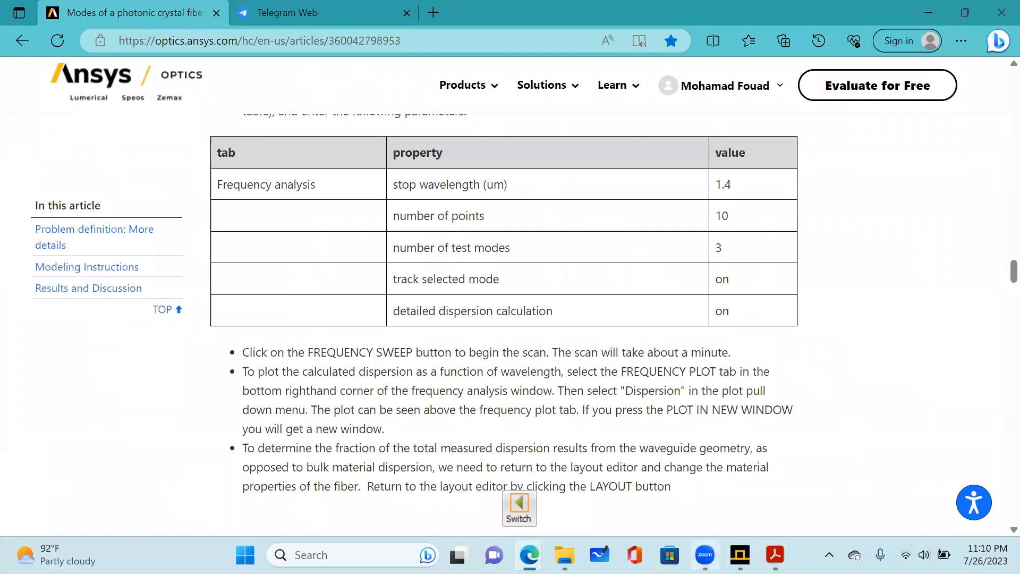
pyautogui.moveTo(577, 551)
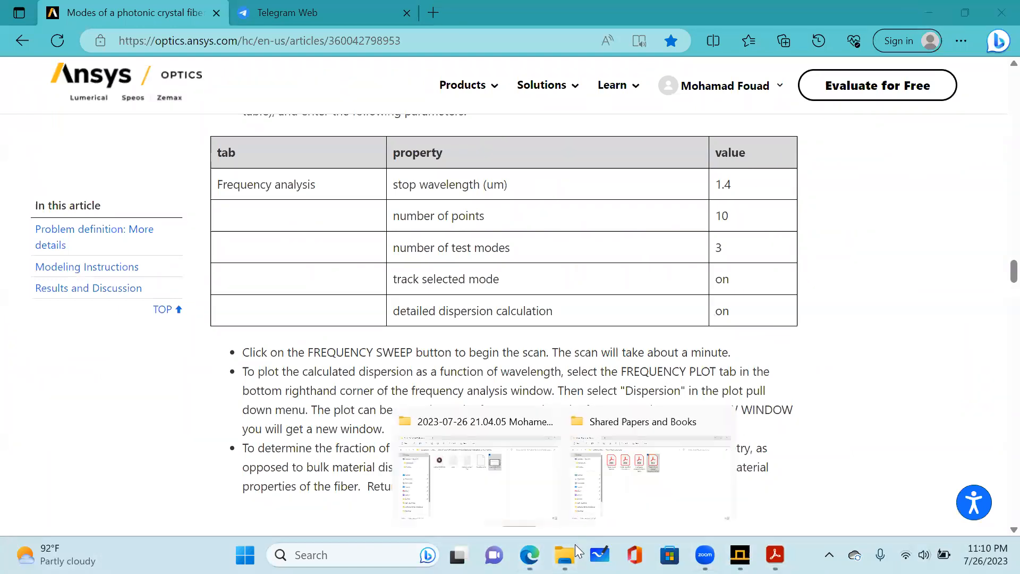
pyautogui.click(648, 468)
pyautogui.click(467, 289)
pyautogui.rightClick(467, 288)
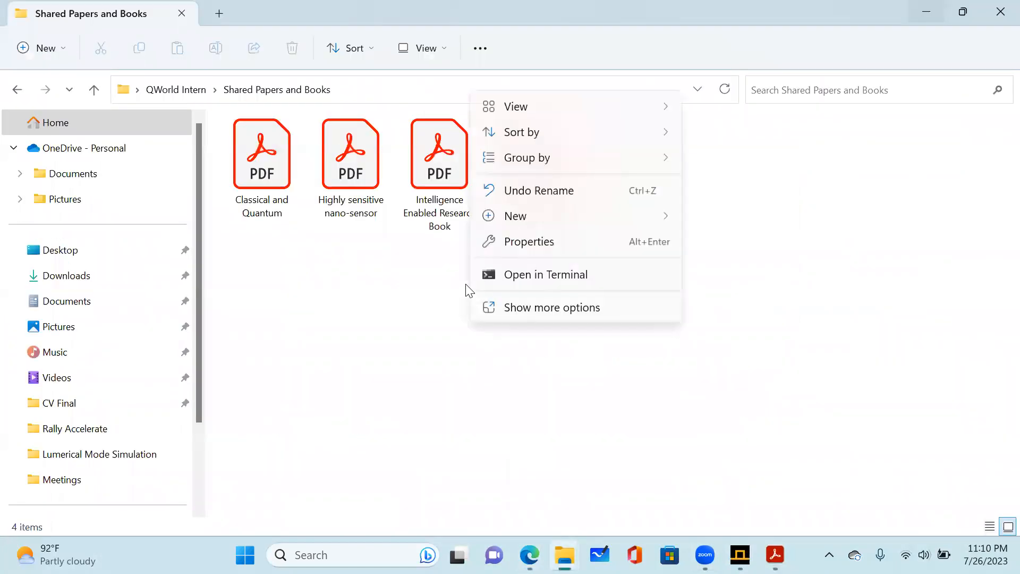
pyautogui.click(362, 310)
pyautogui.click(18, 89)
pyautogui.doubleClick(348, 194)
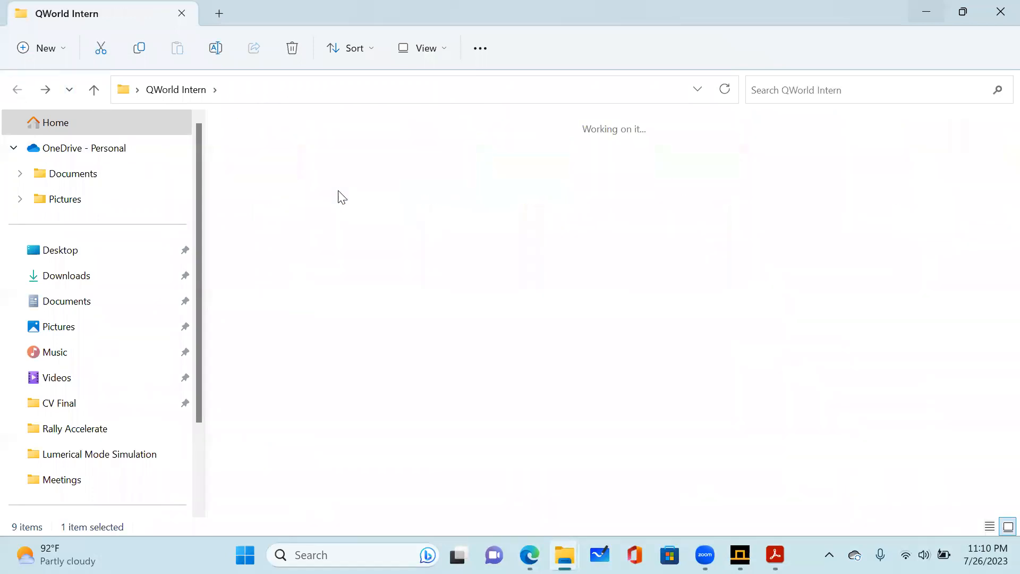
pyautogui.click(289, 183)
pyautogui.doubleClick(289, 183)
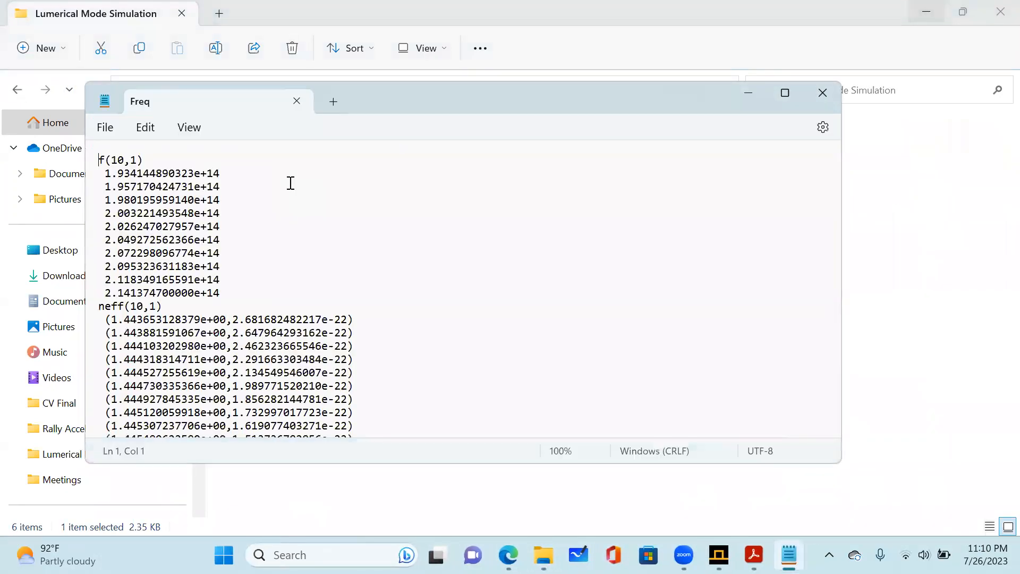
# Examine all the exported frequency data in the Freq file in a maximized Notepad window and close it.
pyautogui.click(785, 93)
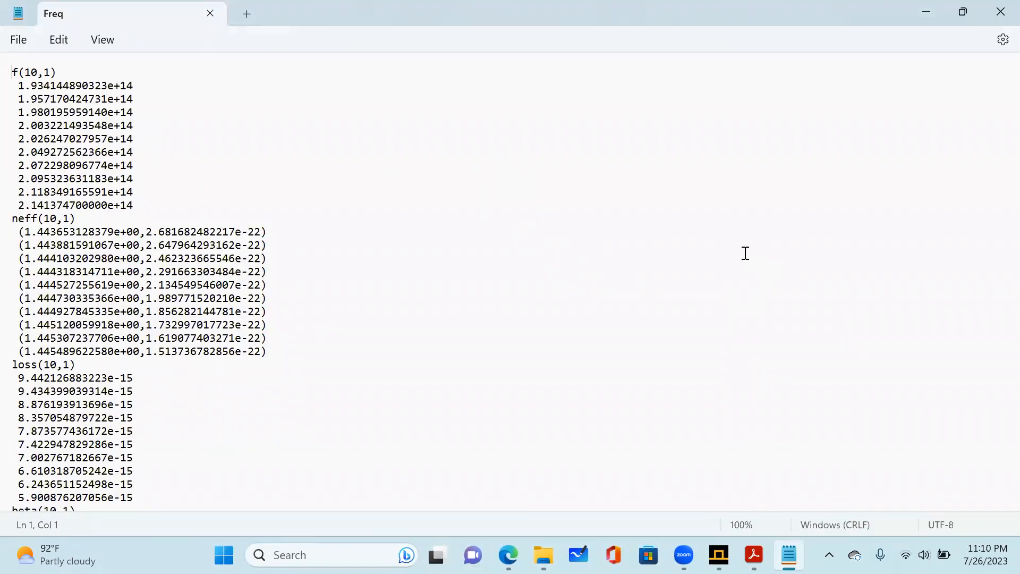
pyautogui.scroll(-6, 740, 253)
pyautogui.scroll(-4, 740, 253)
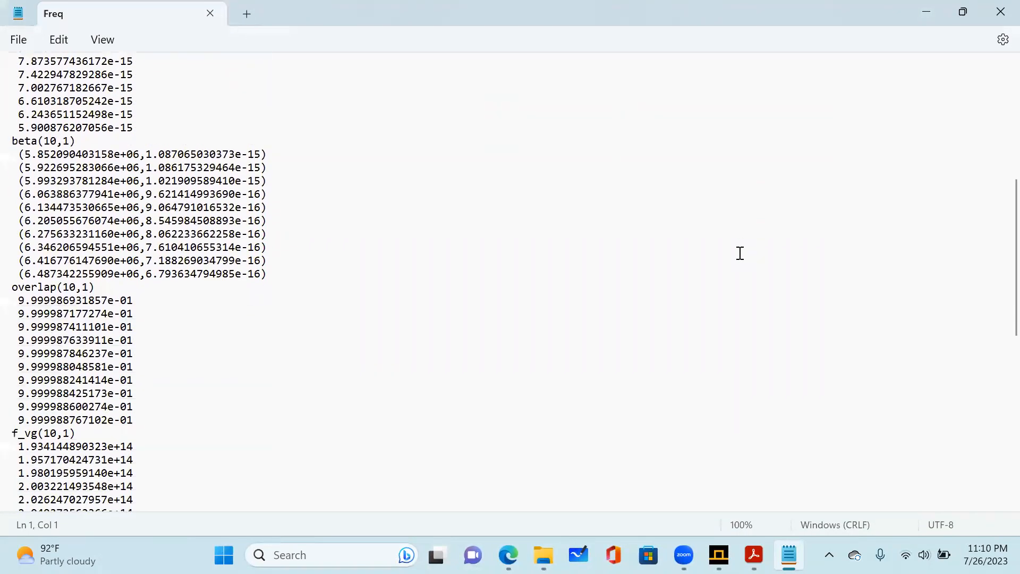
pyautogui.scroll(-10, 740, 253)
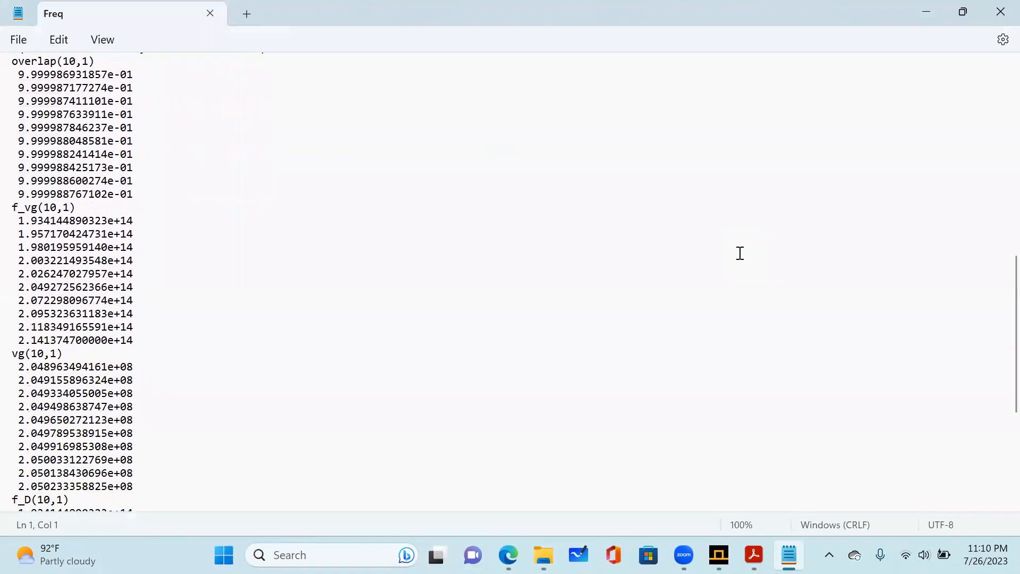
pyautogui.scroll(-2, 740, 253)
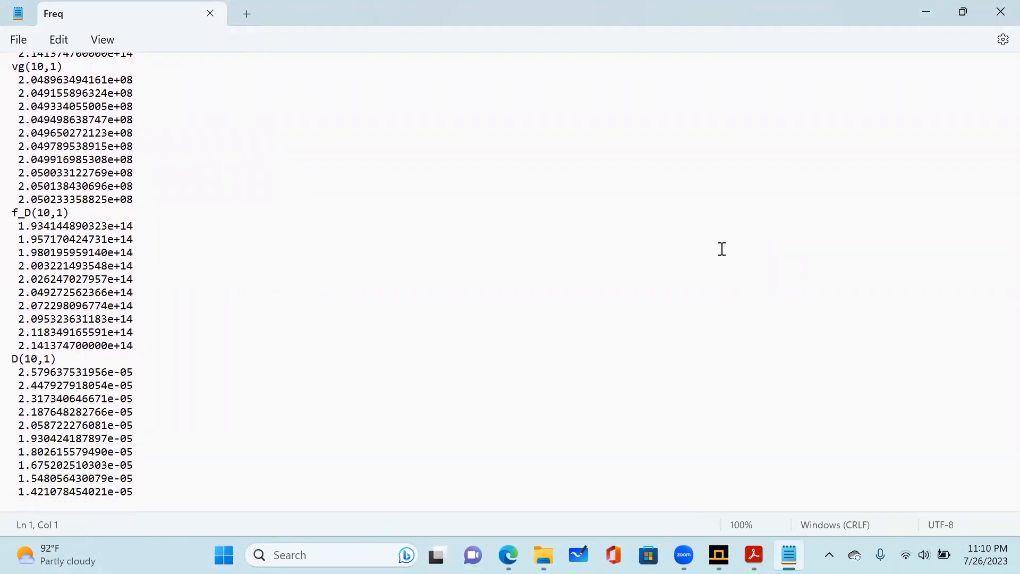
pyautogui.click(1000, 7)
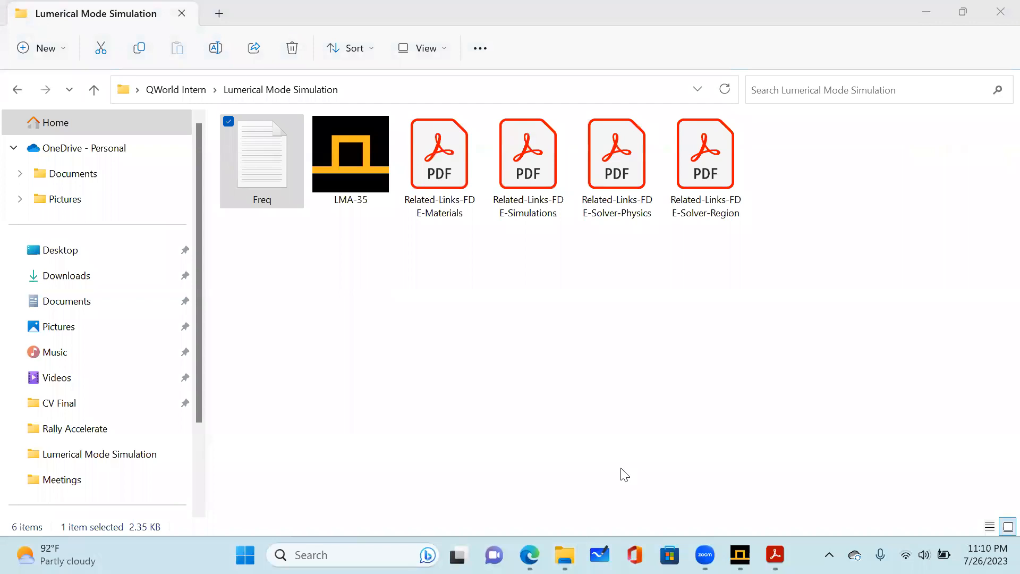
# Check the fiber article in Microsoft Edge, then return to Lumerical MODE and undock the Eigensolver Analysis window to view the loss plot.
pyautogui.moveTo(545, 551)
pyautogui.click(605, 481)
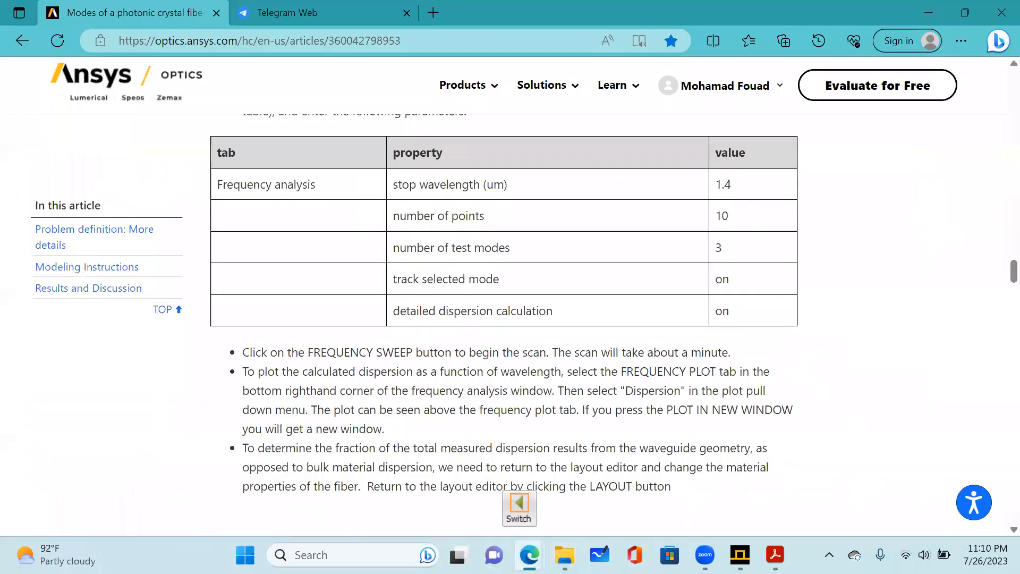
pyautogui.click(740, 554)
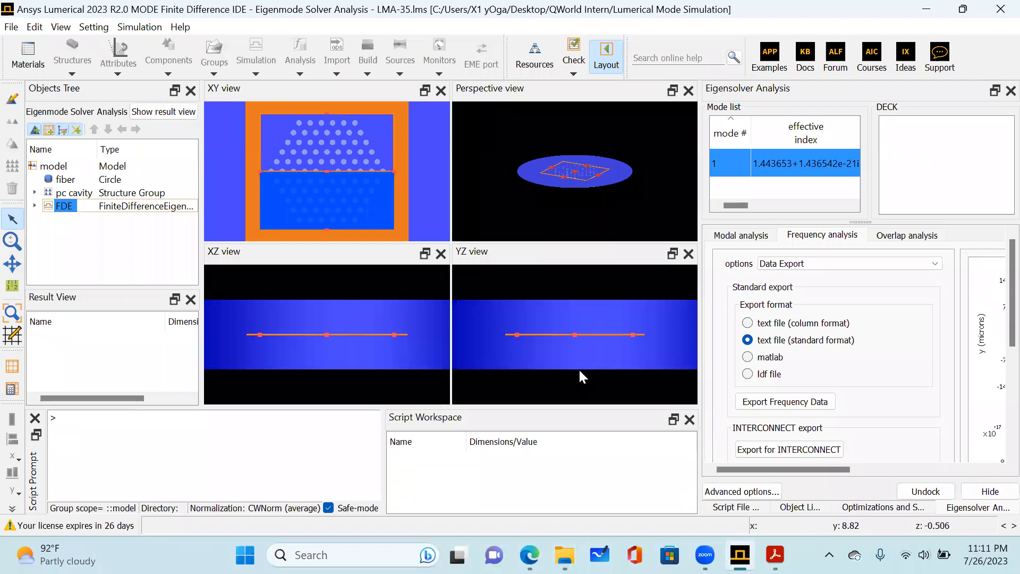
pyautogui.doubleClick(793, 88)
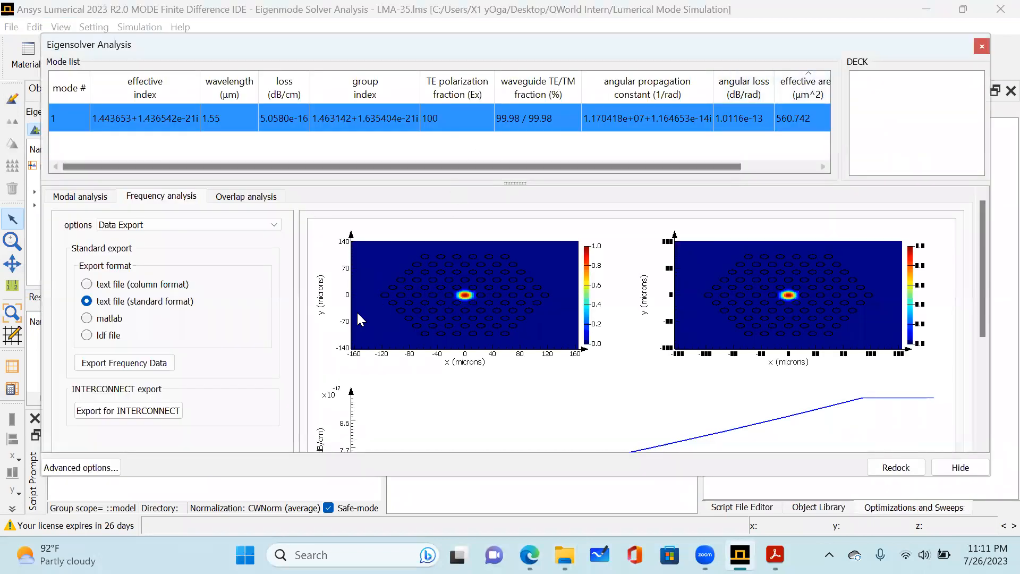
pyautogui.scroll(-5, 358, 318)
pyautogui.scroll(4, 309, 315)
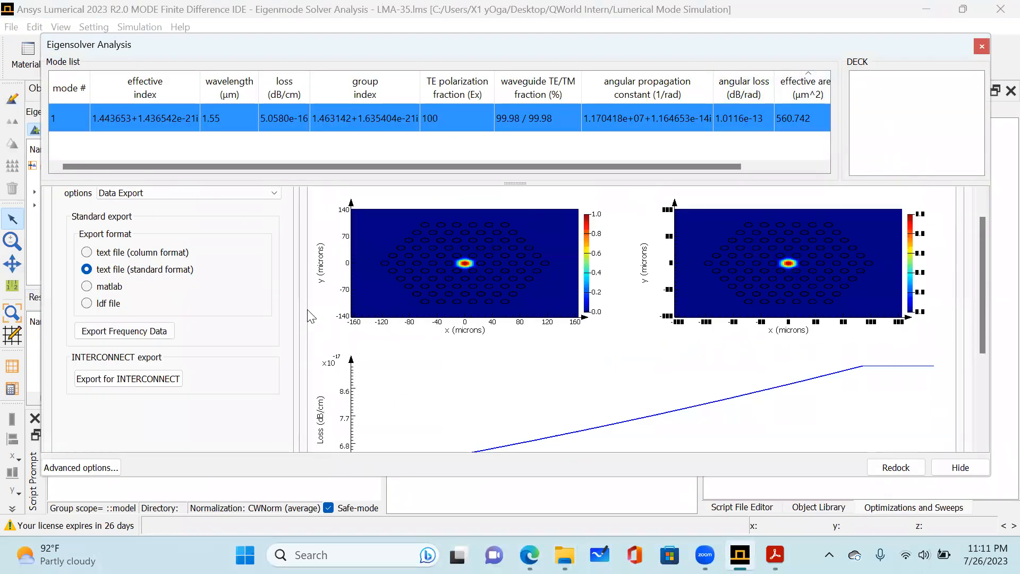
# Redock the Eigensolver Analysis window and switch the simulation back to layout mode.
pyautogui.scroll(1, 274, 317)
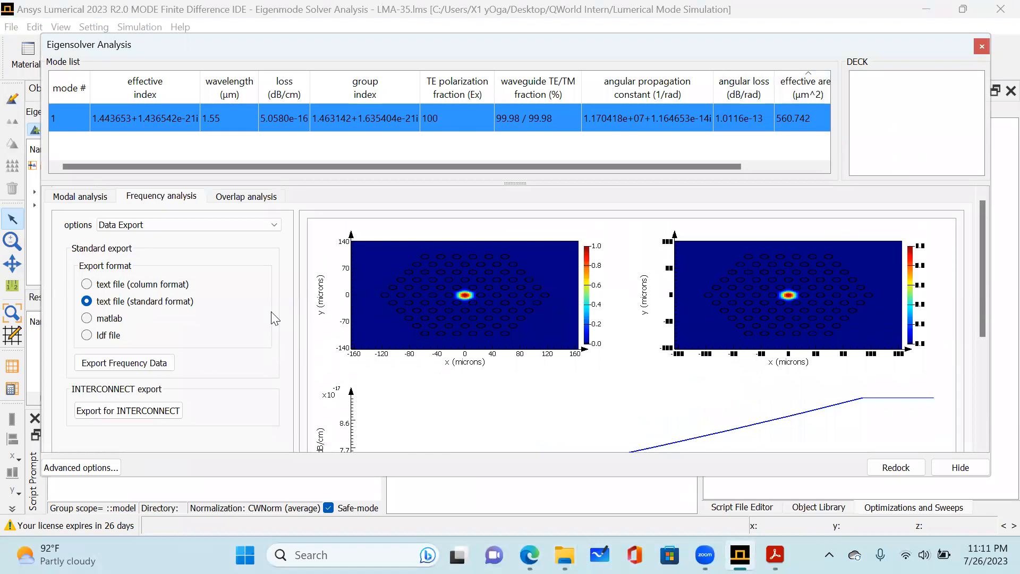
pyautogui.doubleClick(813, 43)
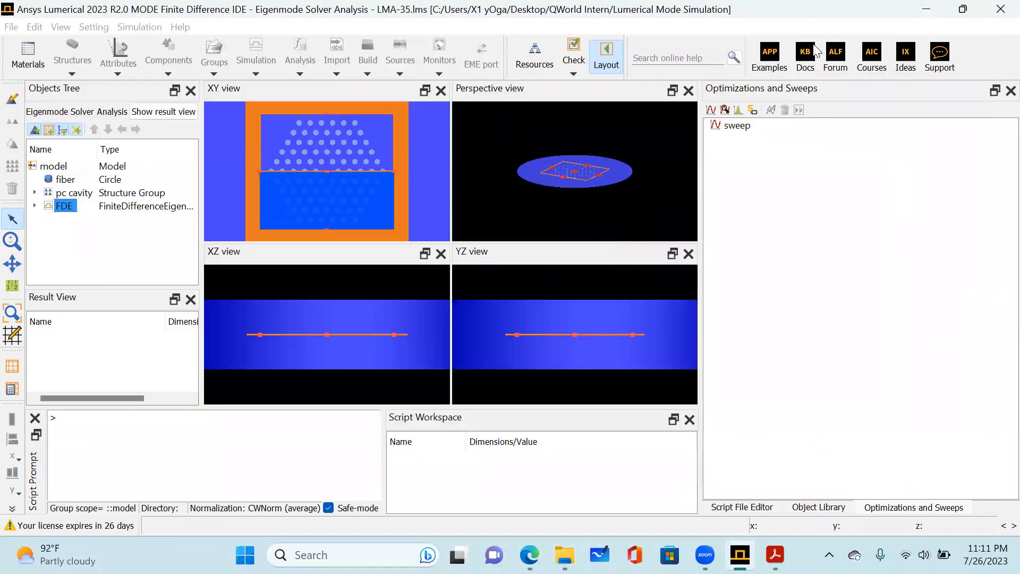
pyautogui.click(607, 58)
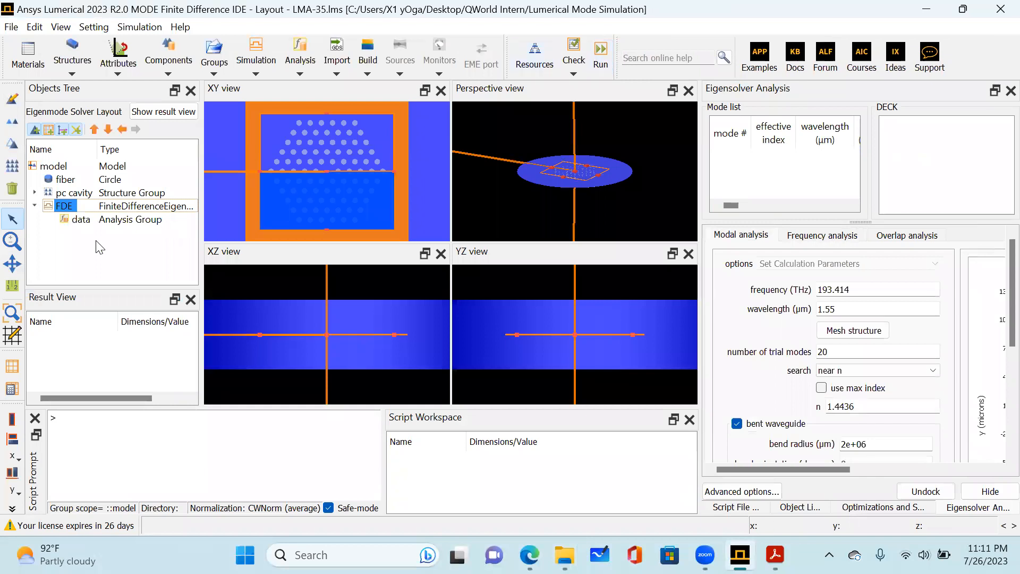
# Change the material of the fiber circle to Si3N4 (Silicon Nitride) - Kischkat and apply the edit.
pyautogui.click(64, 181)
pyautogui.rightClick(63, 181)
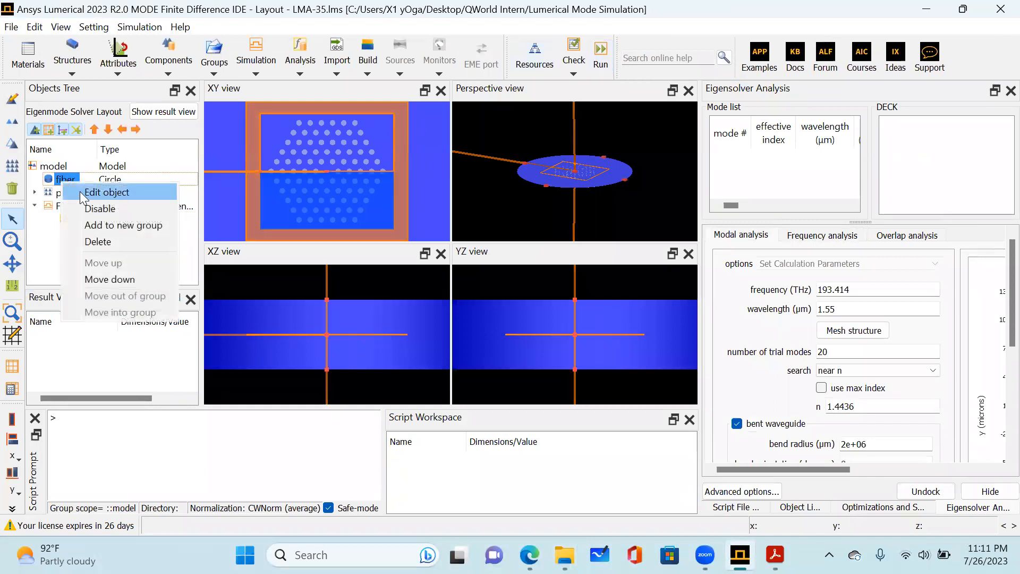
pyautogui.click(85, 195)
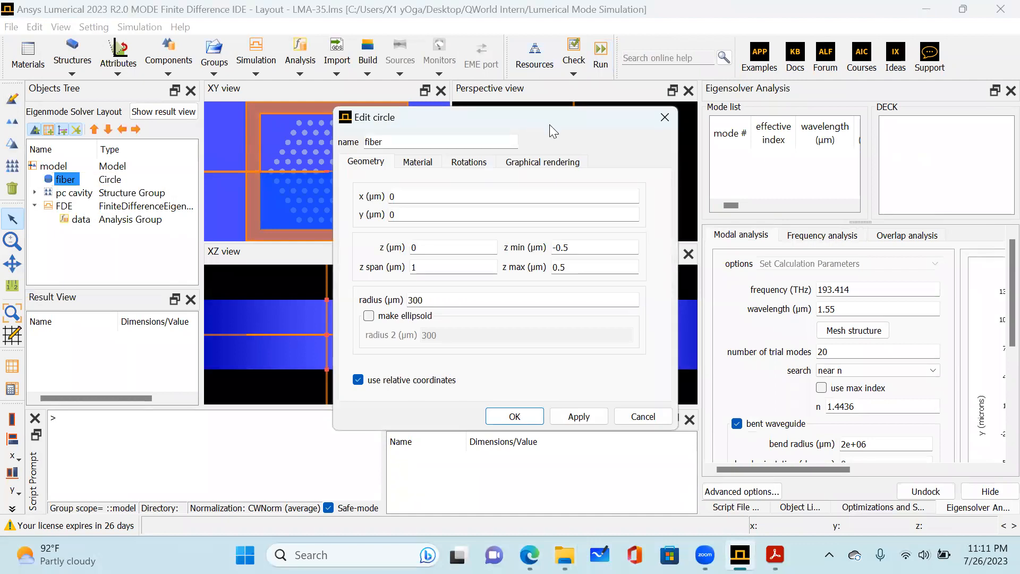
pyautogui.moveTo(550, 125); pyautogui.dragTo(674, 105)
pyautogui.click(563, 144)
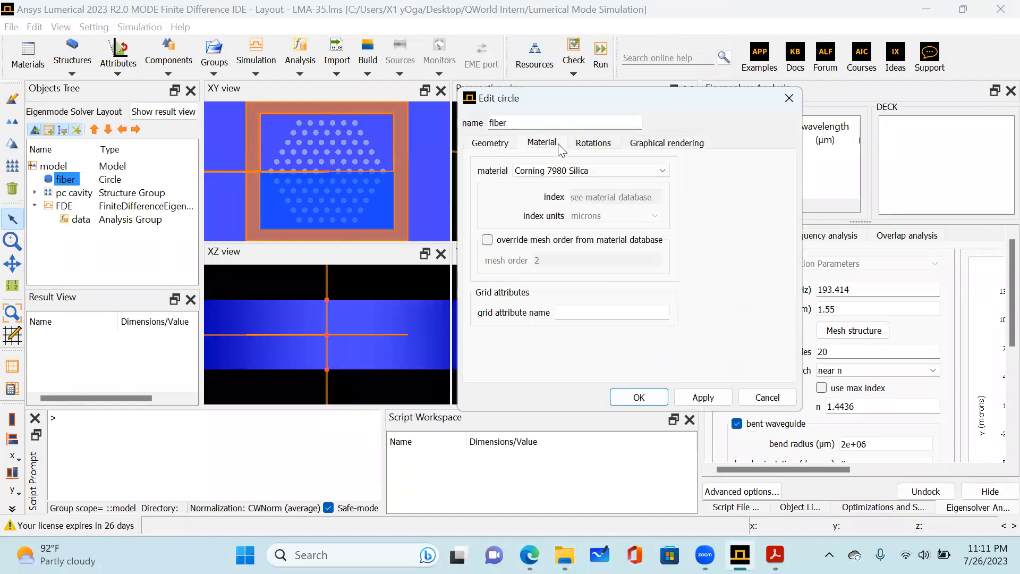
pyautogui.click(566, 170)
pyautogui.scroll(-1, 585, 229)
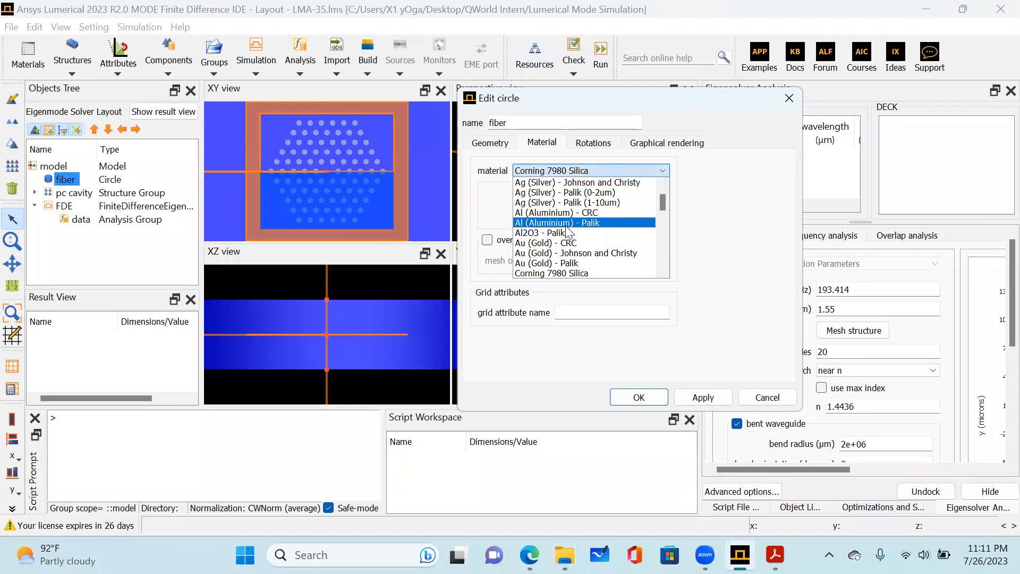
pyautogui.scroll(1, 588, 235)
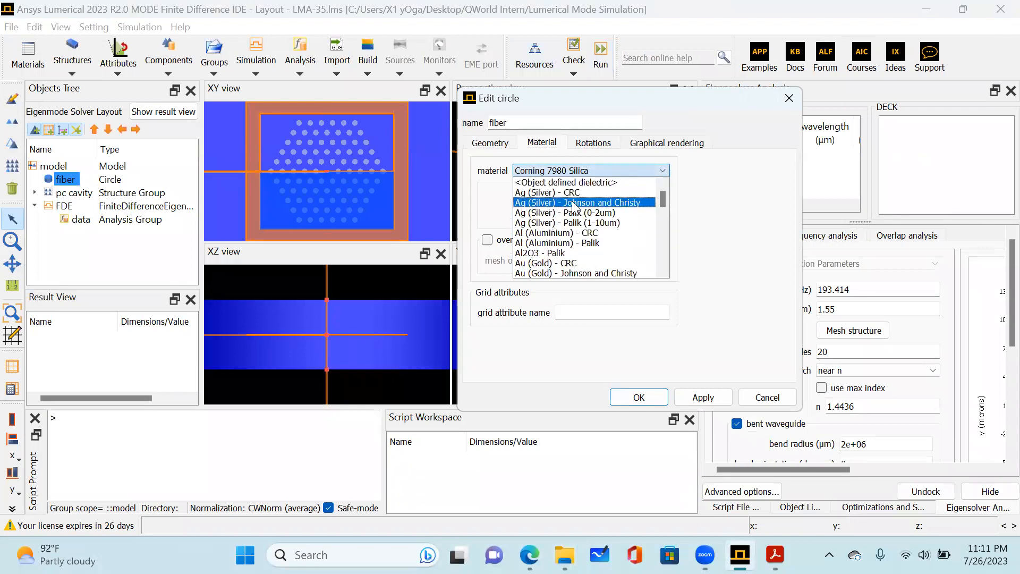
pyautogui.scroll(-8, 588, 236)
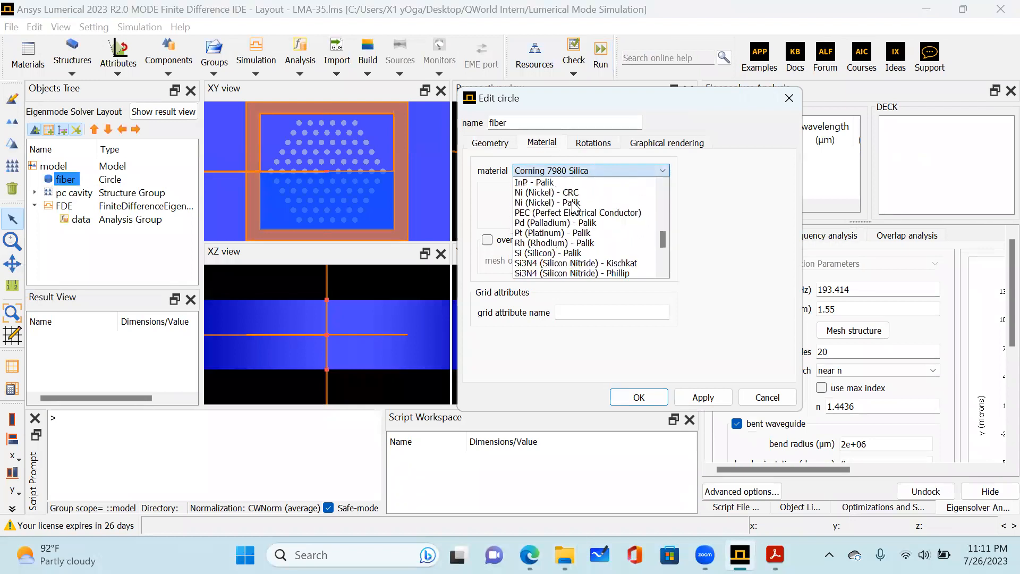
pyautogui.click(577, 264)
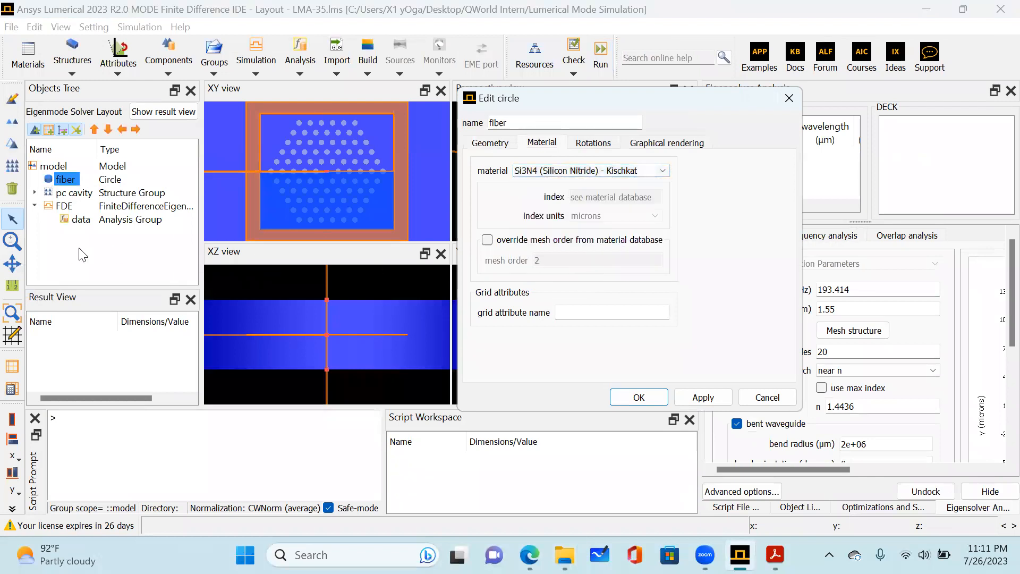
pyautogui.click(640, 397)
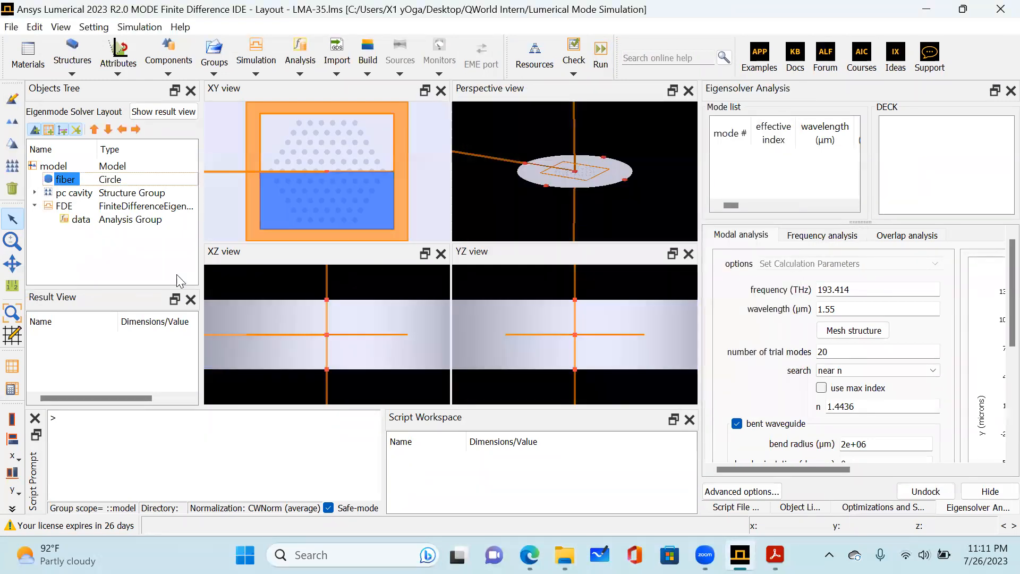
pyautogui.scroll(-3, 347, 168)
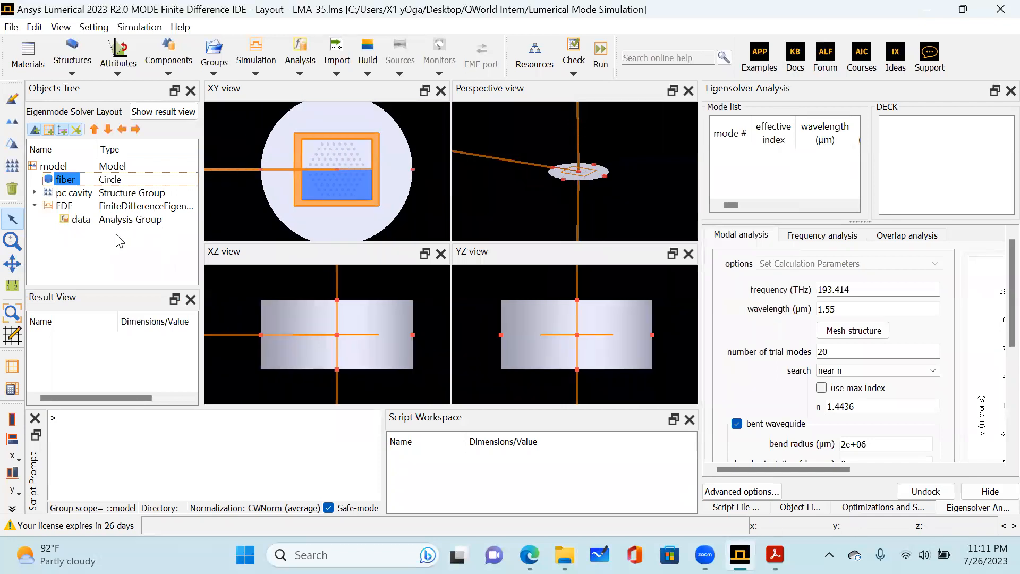
# Undock the Eigensolver Analysis window, mesh the silicon nitride structure and calculate its modes at 1.55 µm with 20 trial modes.
pyautogui.doubleClick(800, 94)
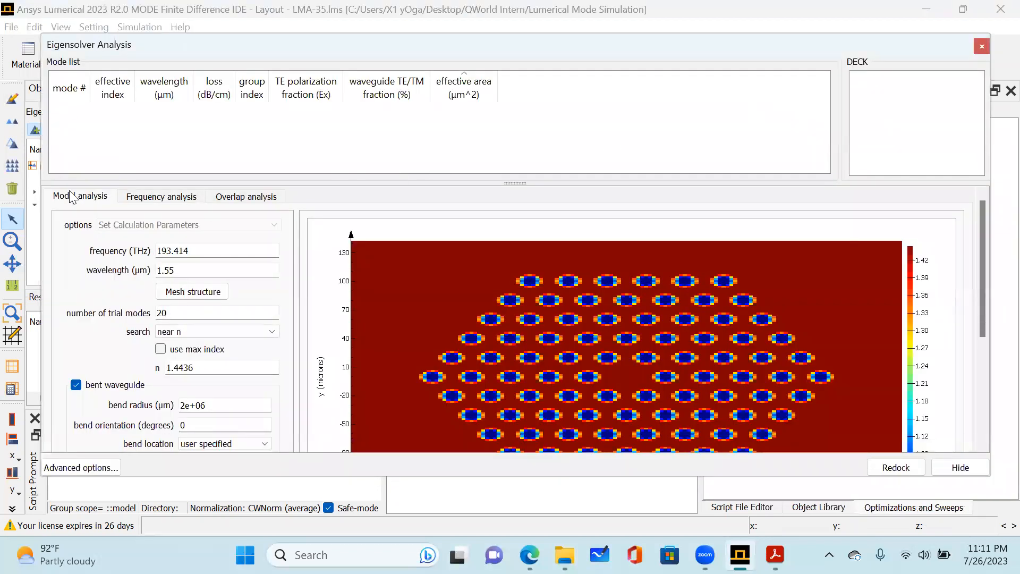
pyautogui.click(212, 298)
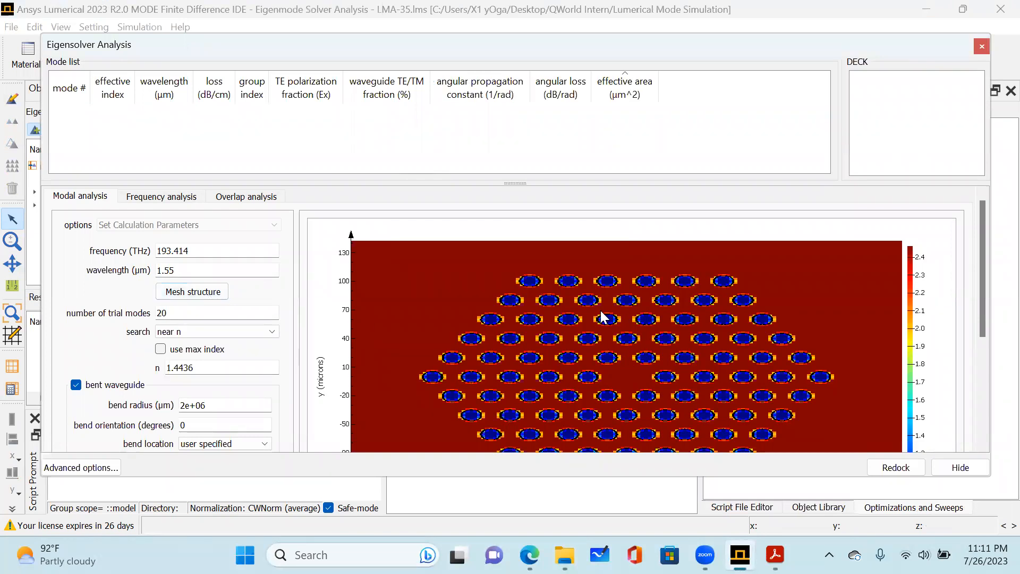
pyautogui.scroll(-6, 217, 307)
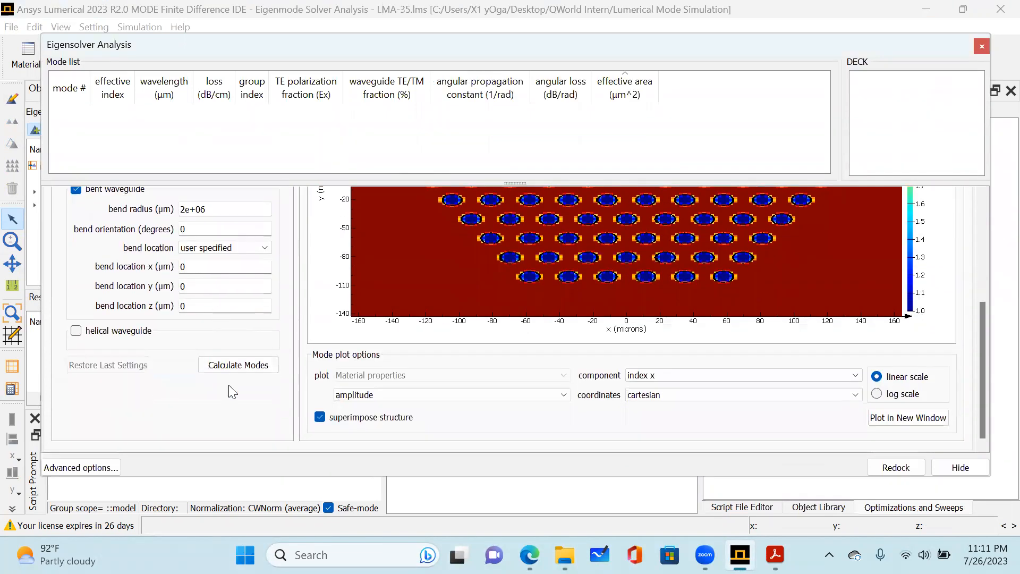
pyautogui.click(232, 366)
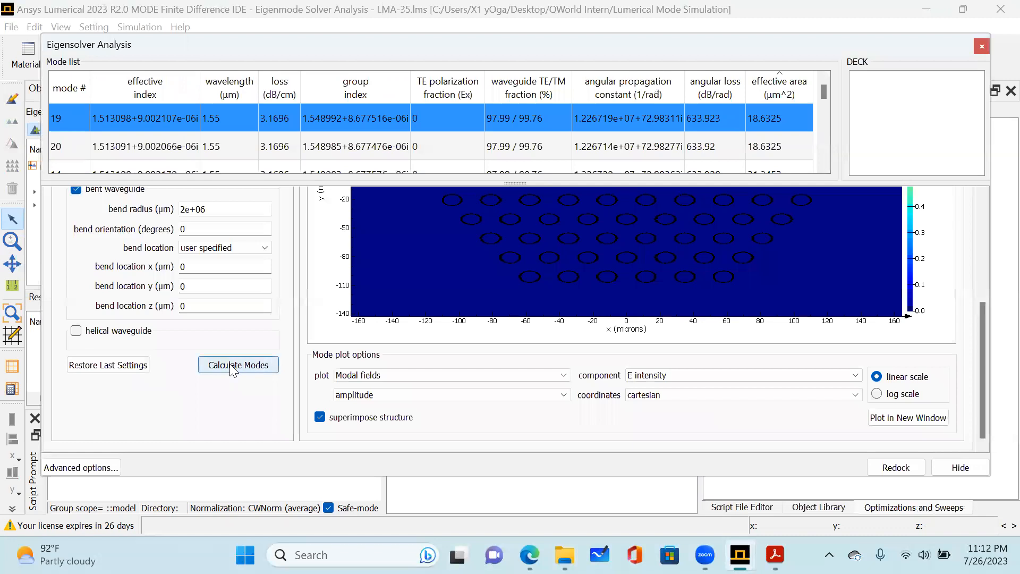
# Step through the newly calculated modes down to mode 5 and view each one's E intensity plot.
pyautogui.scroll(5, 634, 228)
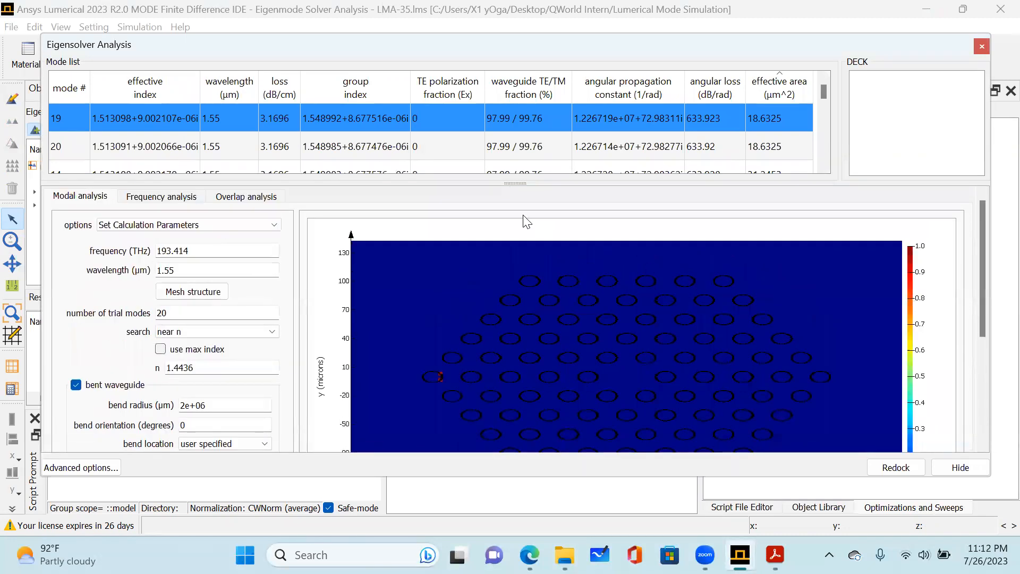
pyautogui.click(184, 142)
pyautogui.scroll(-1, 266, 134)
pyautogui.click(224, 130)
pyautogui.click(225, 146)
pyautogui.scroll(-2, 224, 146)
pyautogui.click(236, 148)
pyautogui.scroll(-2, 236, 147)
pyautogui.click(238, 154)
pyautogui.scroll(-2, 242, 155)
pyautogui.click(242, 155)
pyautogui.scroll(-1, 241, 154)
pyautogui.click(240, 153)
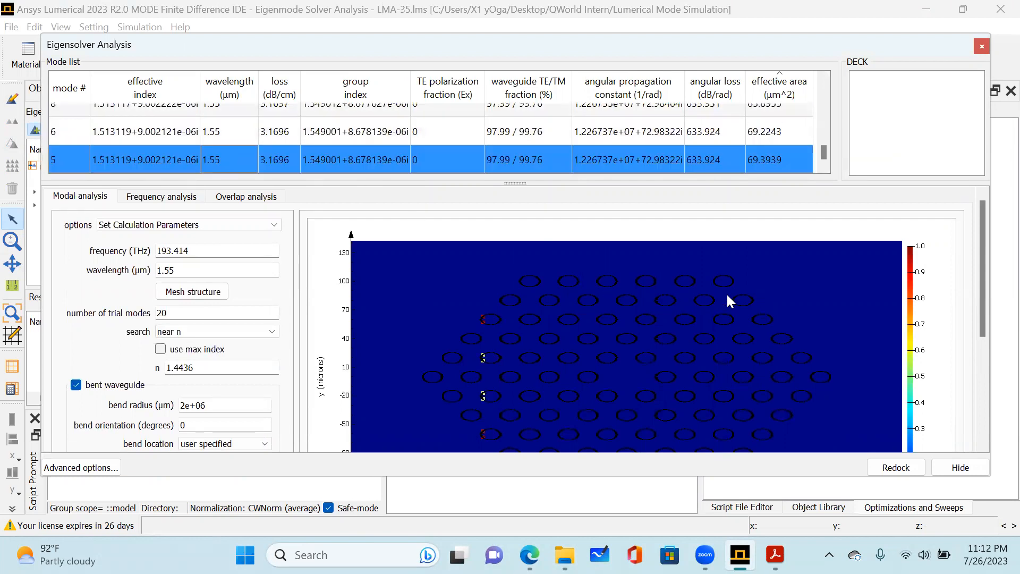
# Recheck the remaining modes' field plots, loss and effective area, and return to the start of the mode list.
pyautogui.scroll(-2, 664, 328)
pyautogui.scroll(2, 444, 211)
pyautogui.scroll(3, 574, 166)
pyautogui.scroll(3, 417, 148)
pyautogui.scroll(-3, 417, 149)
pyautogui.click(385, 146)
pyautogui.scroll(-2, 385, 145)
pyautogui.click(412, 137)
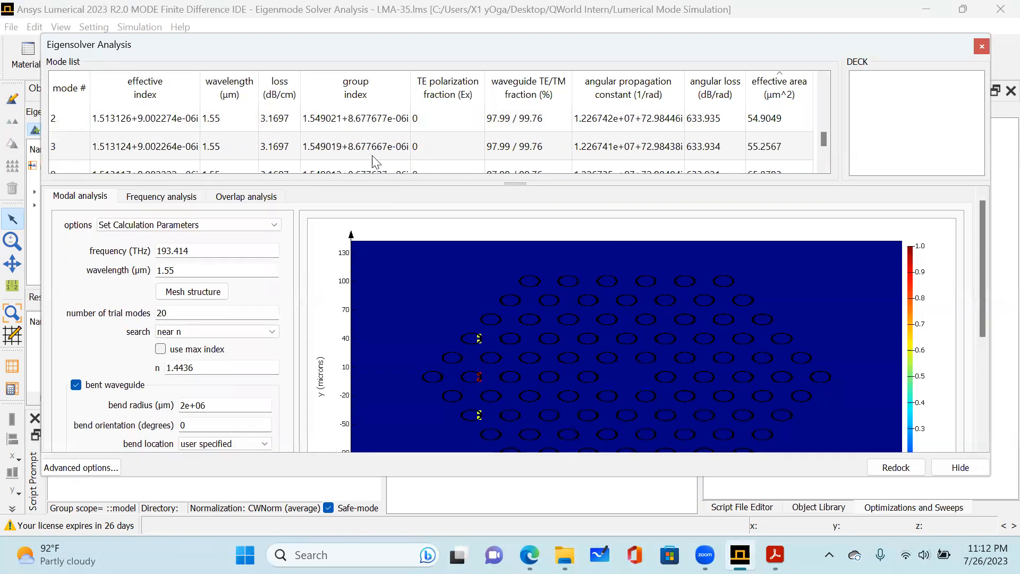
pyautogui.scroll(-3, 363, 133)
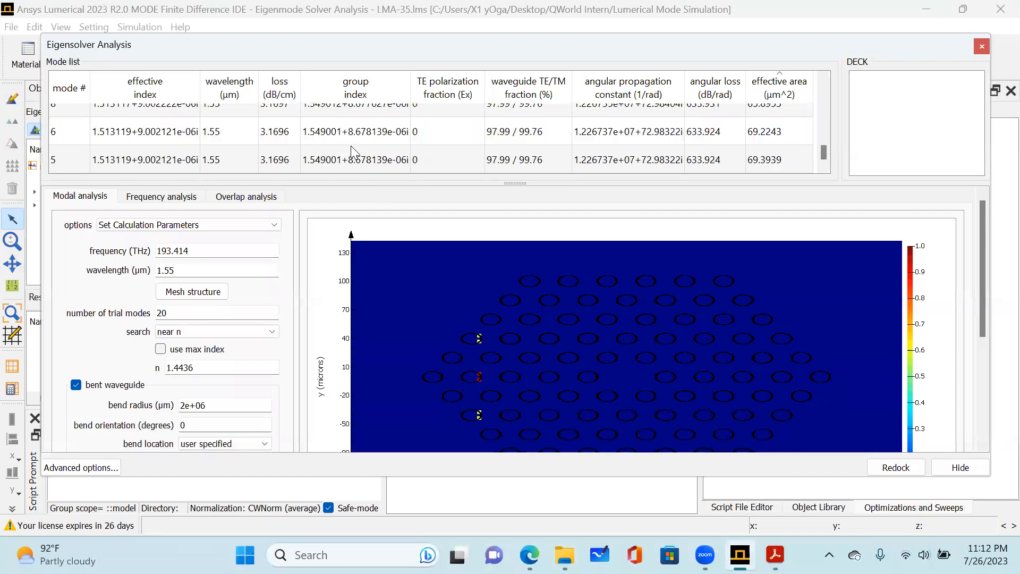
pyautogui.scroll(10, 362, 163)
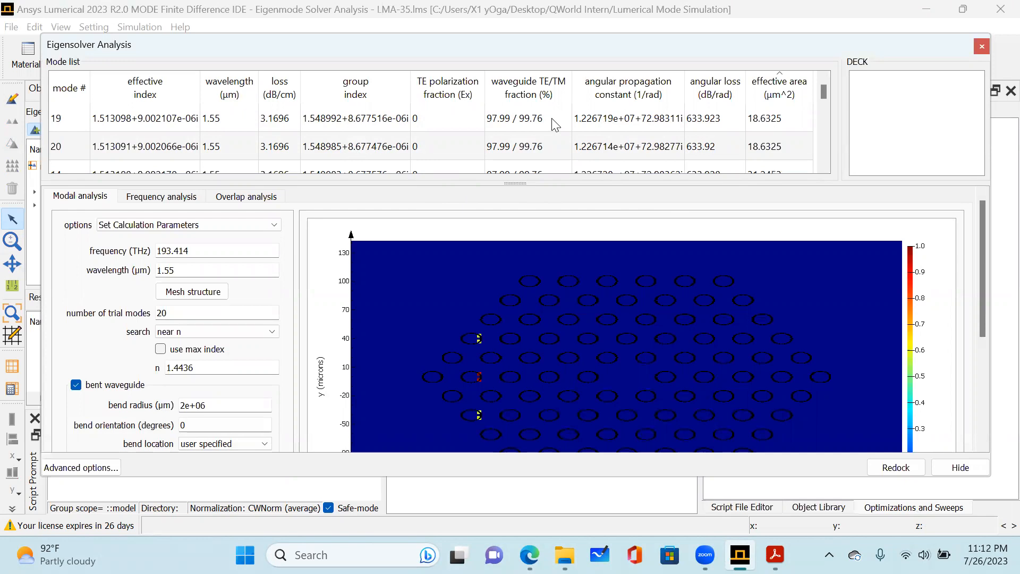
pyautogui.click(985, 42)
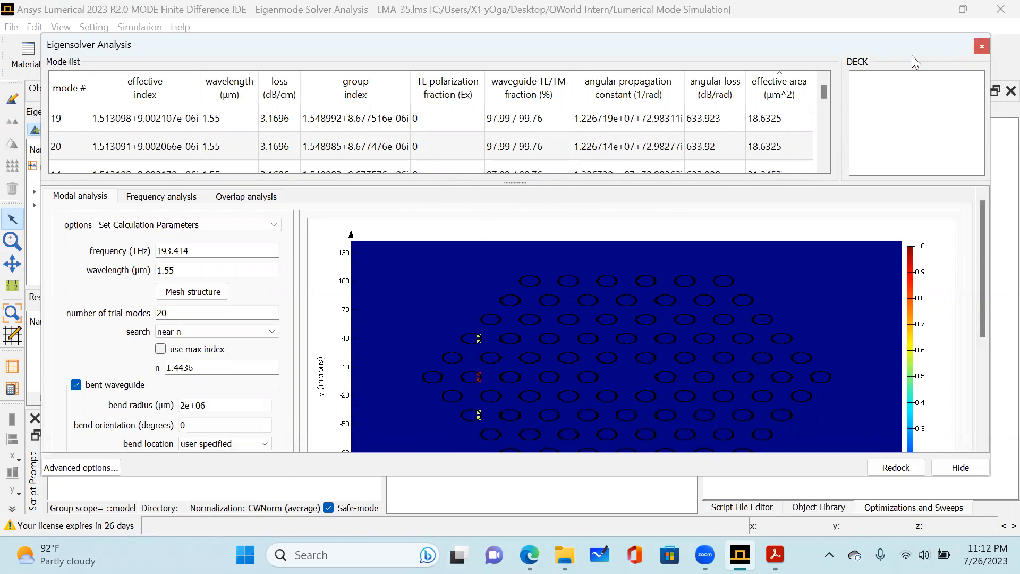